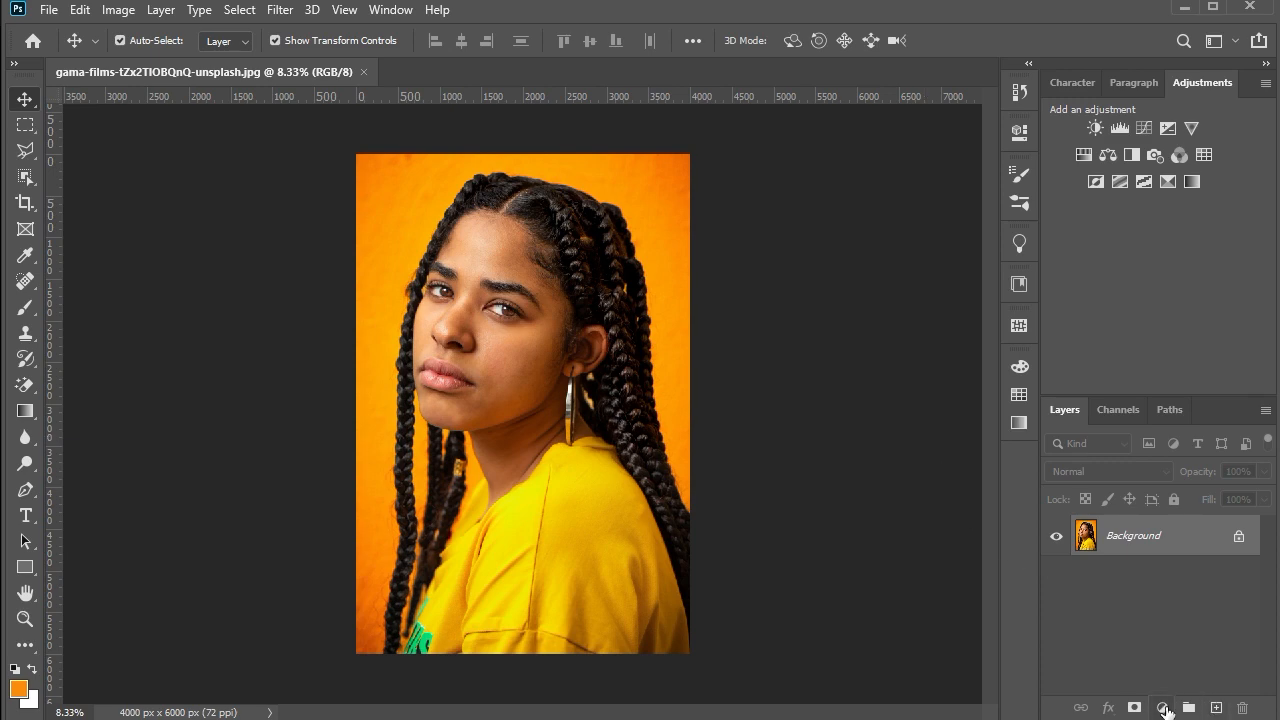
Step: Cover the photo with an off-white Solid Color fill layer (#fefefd) and add an empty layer above it
left_click(1165, 708)
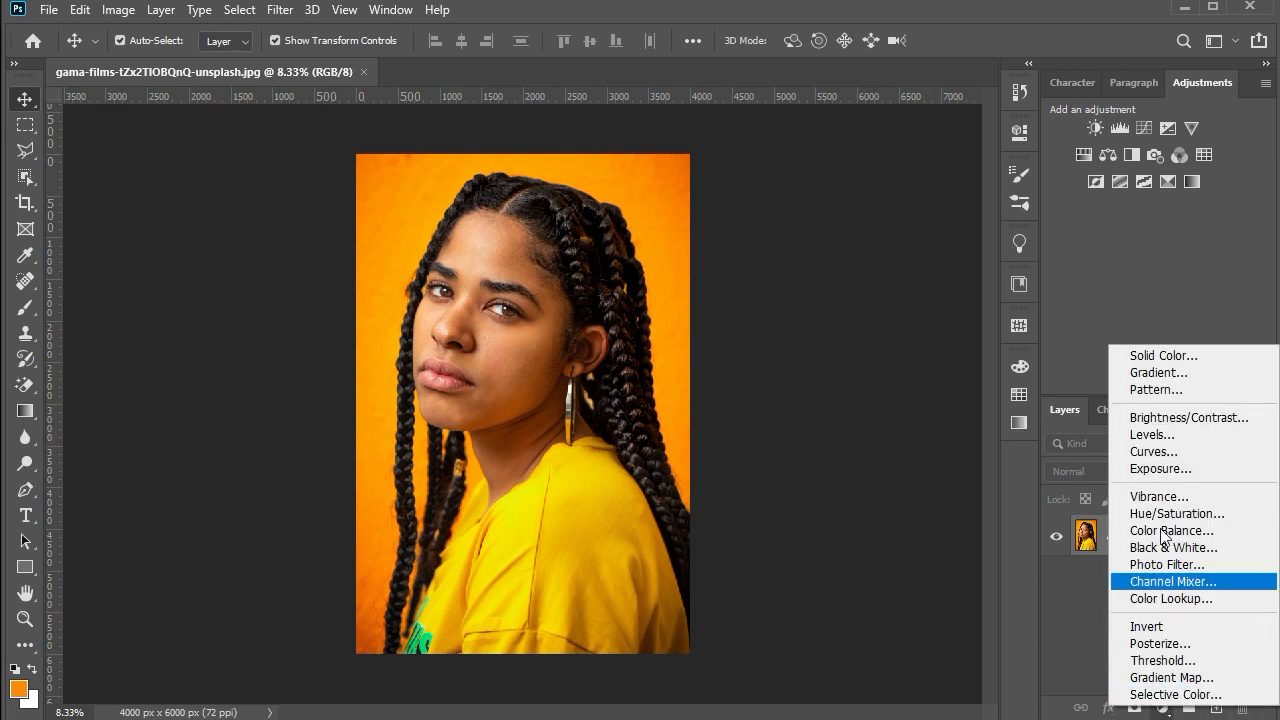
key("Escape")
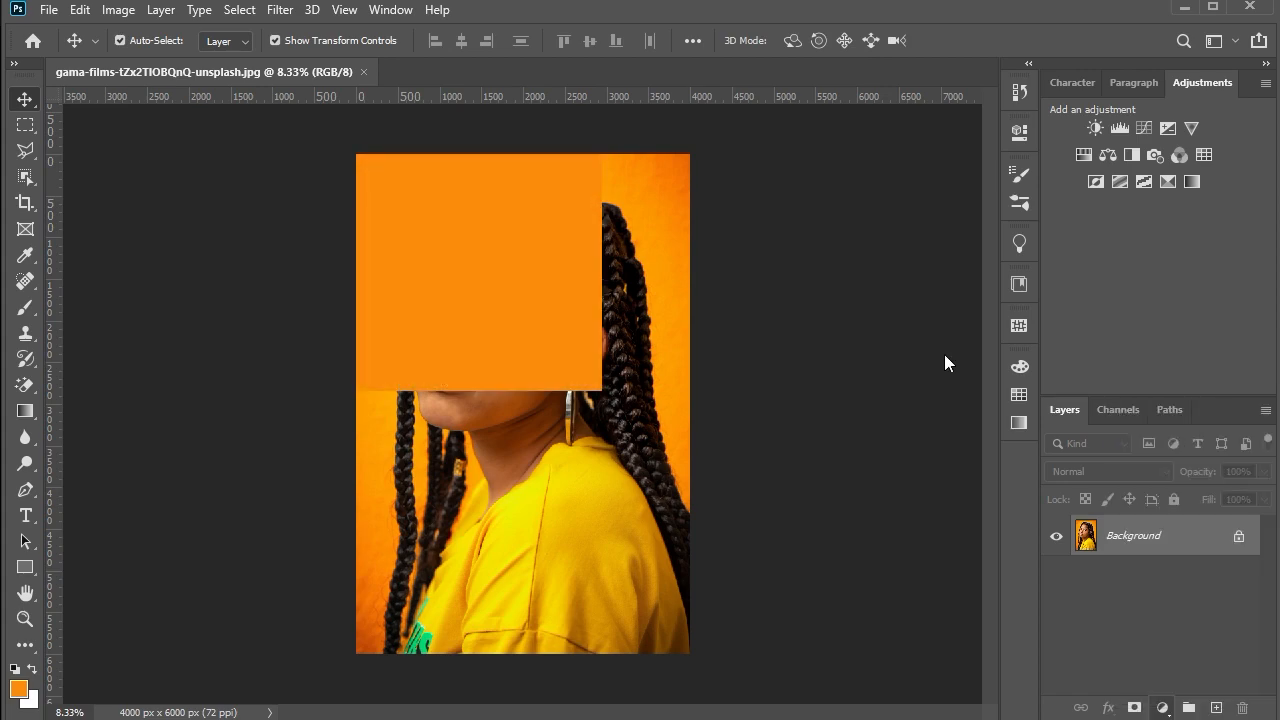
left_click_drag(821, 225, 750, 164)
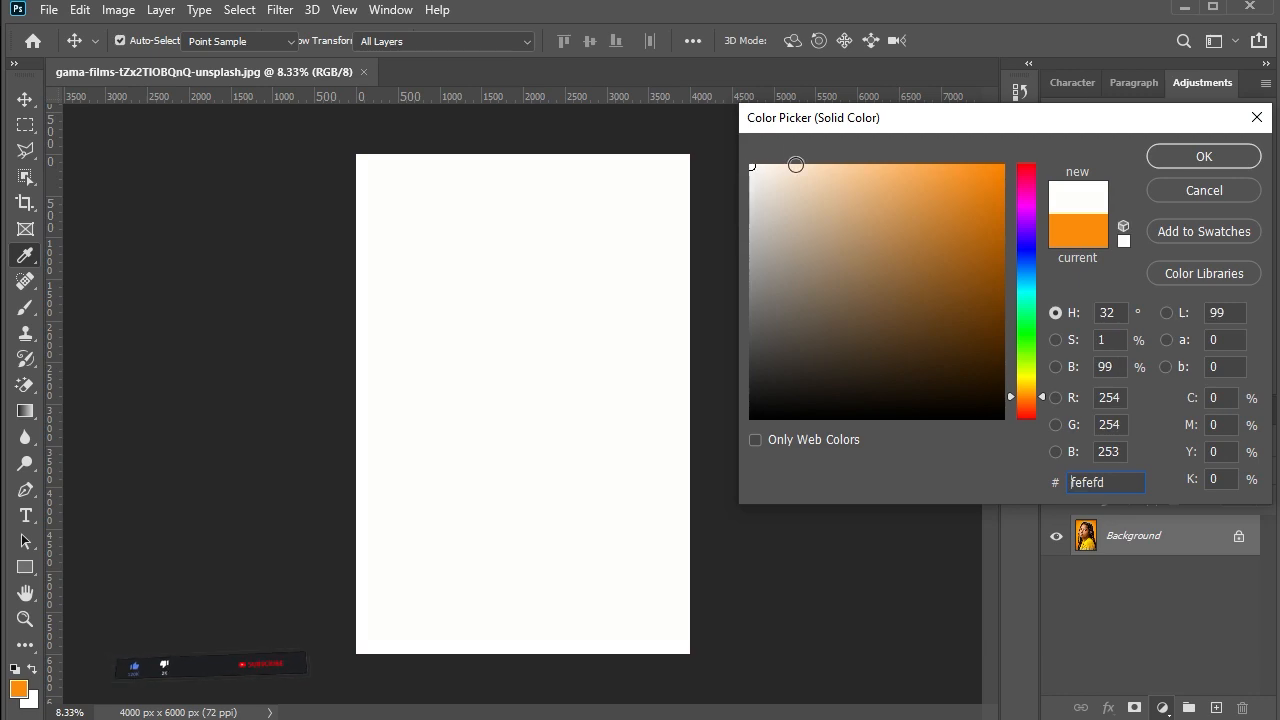
left_click(1168, 156)
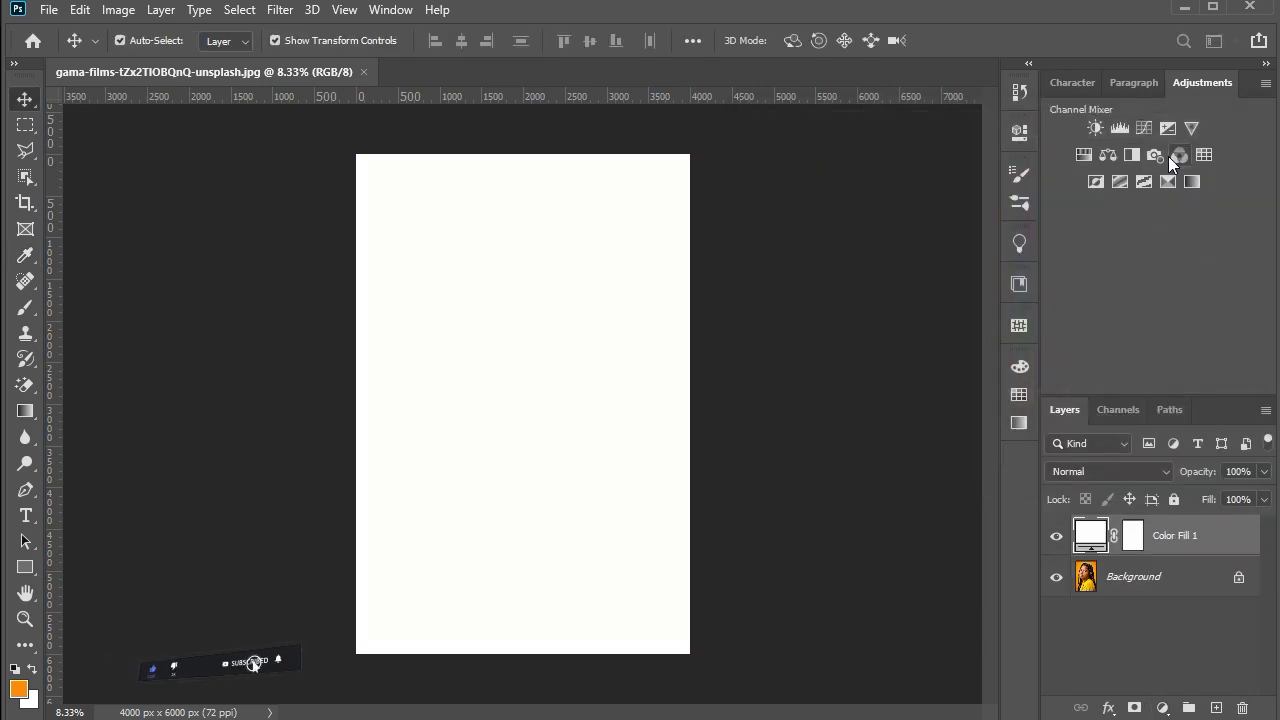
left_click(1216, 708)
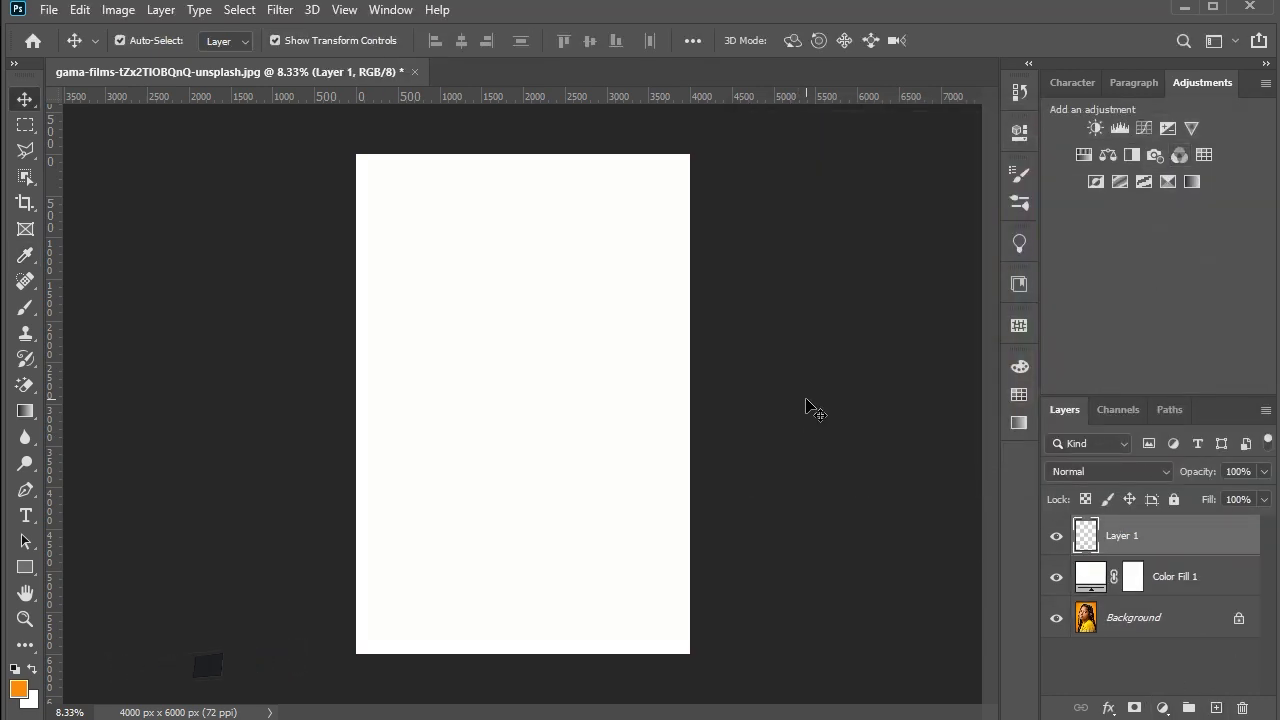
Step: Activate the Art History Brush tool and import the Art History Brushes set into the brush presets
left_click(806, 399)
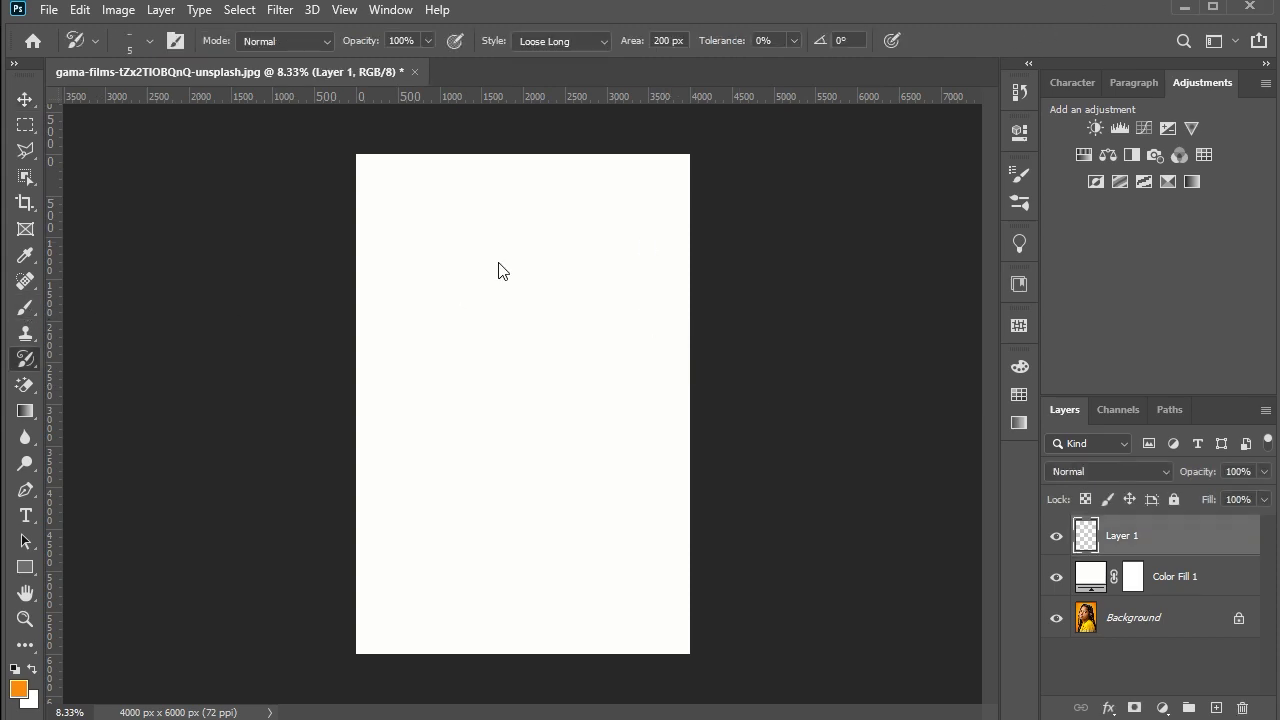
right_click(500, 266)
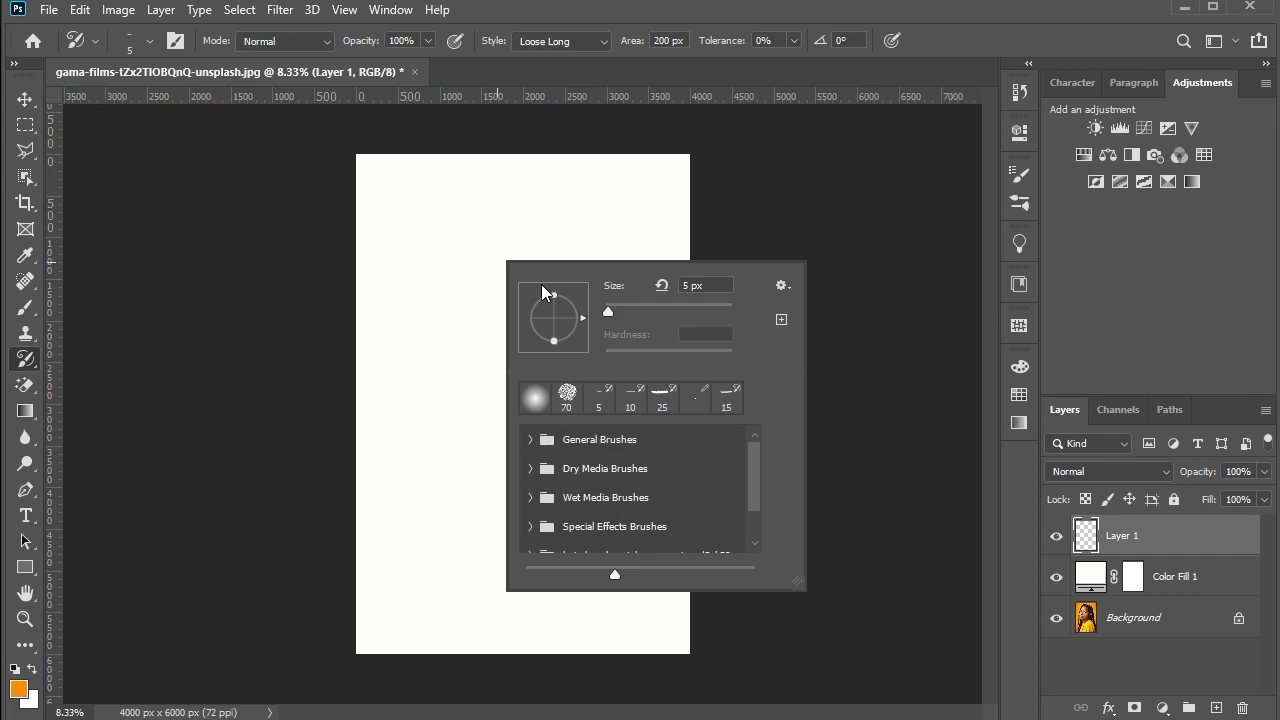
left_click(782, 287)
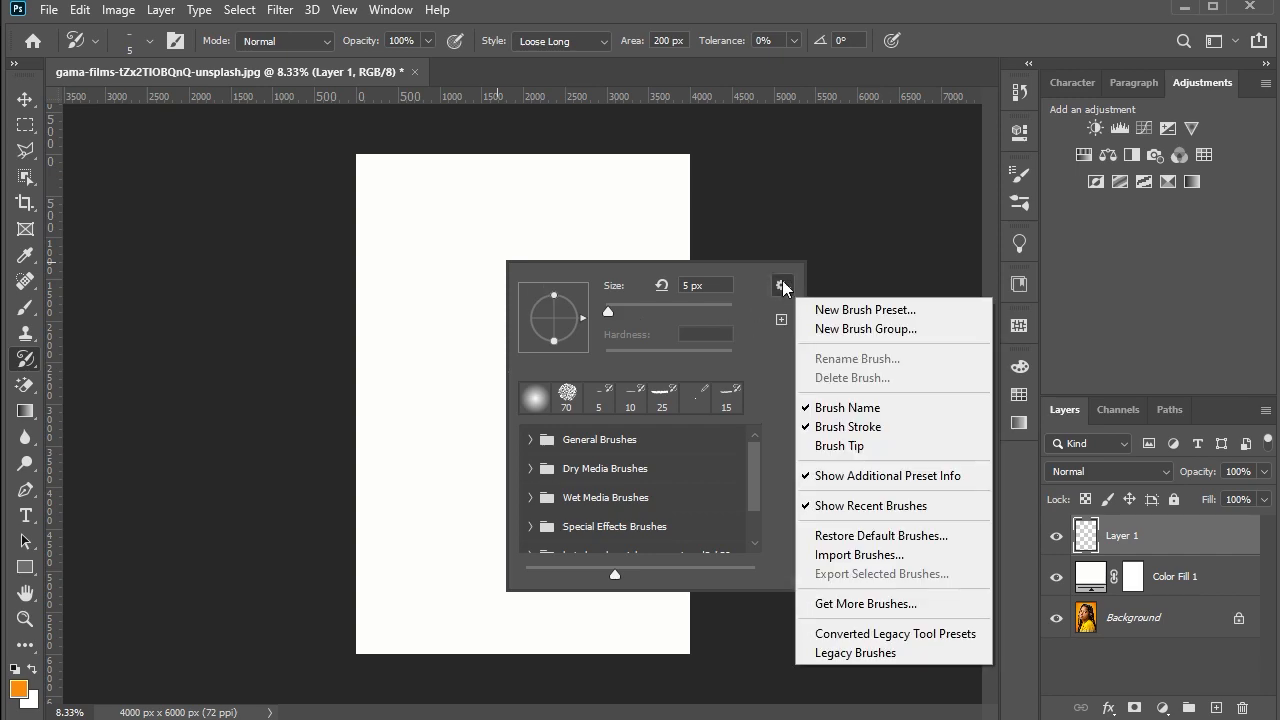
left_click(858, 556)
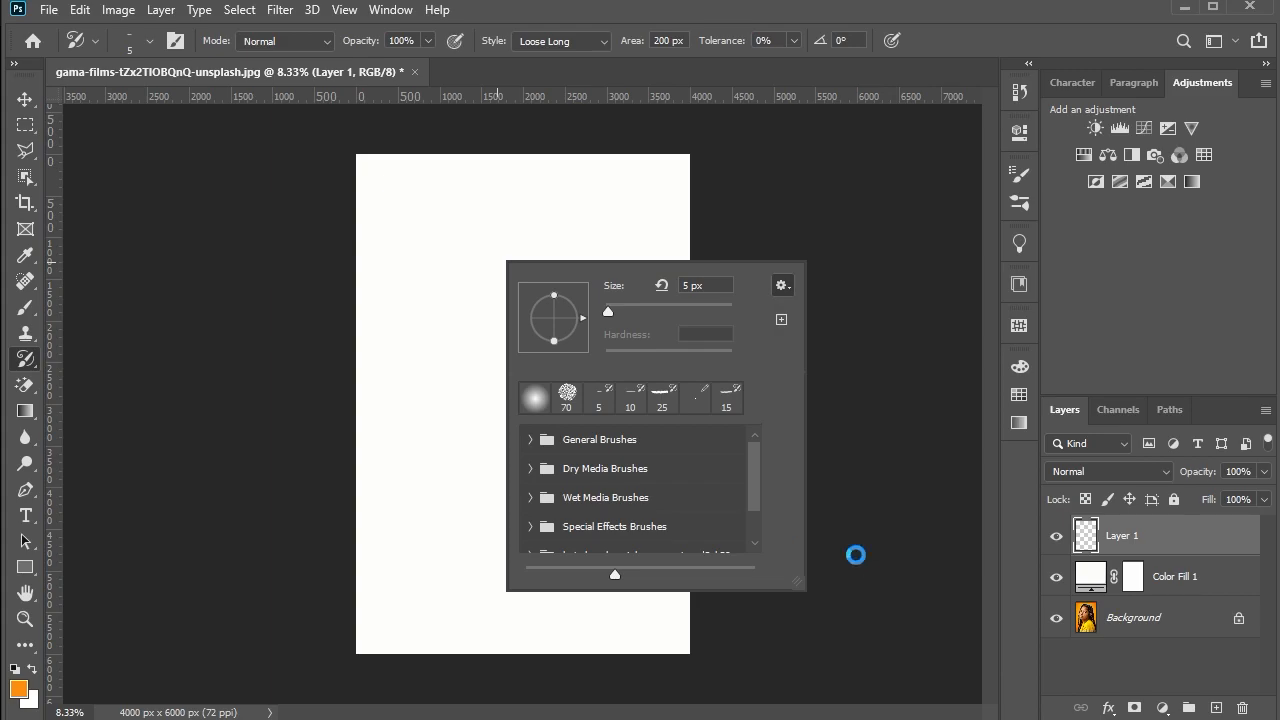
double_click(318, 137)
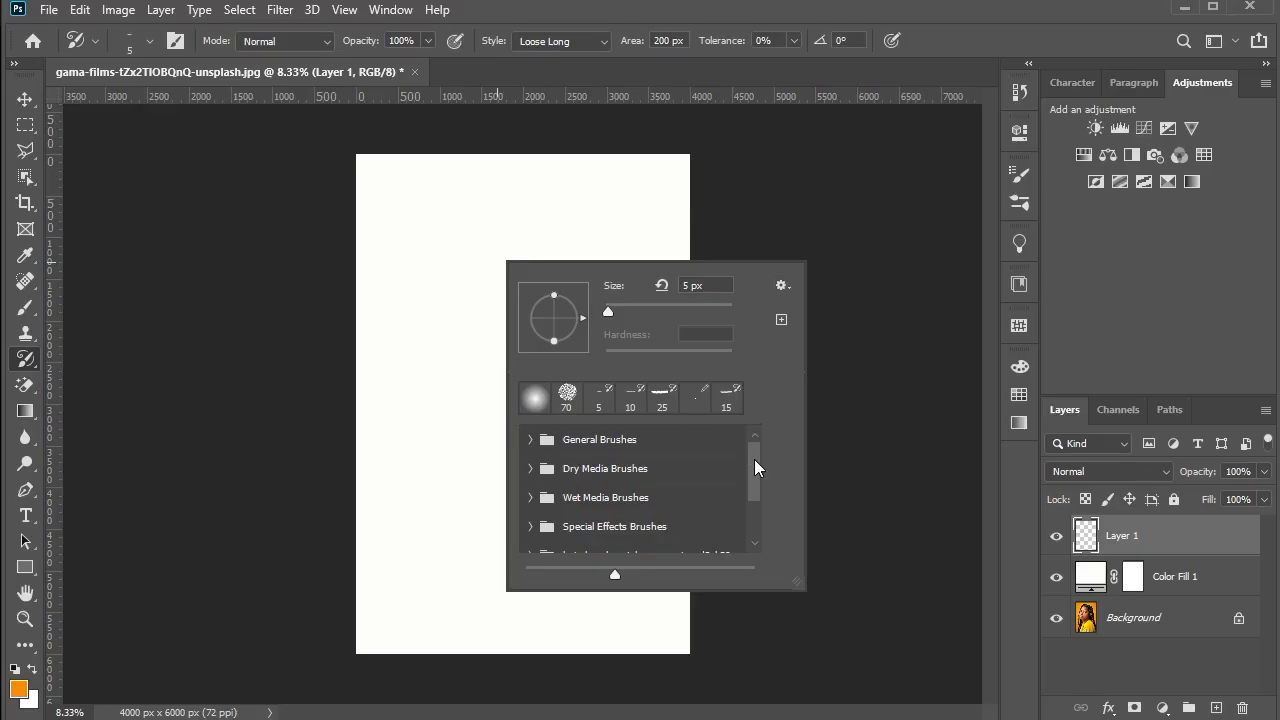
Step: Choose the 25 px Line 2 brush from the Art History Brushes group
left_click_drag(754, 459, 749, 535)
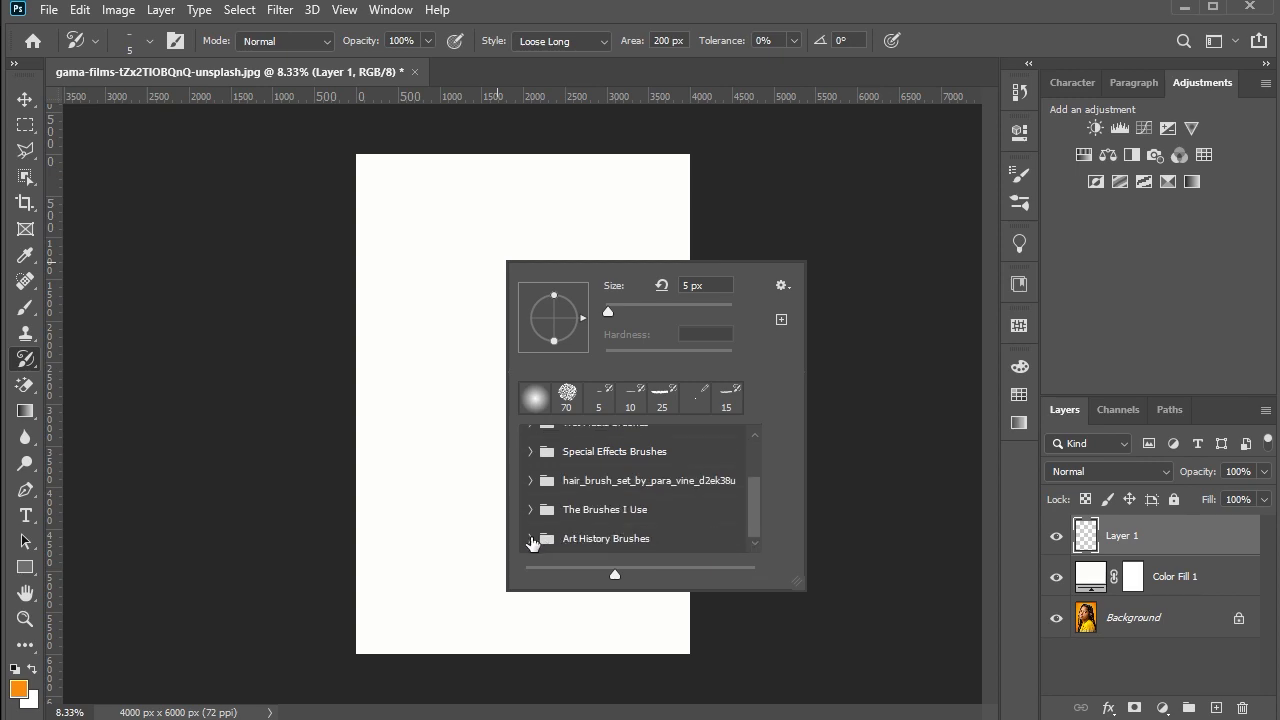
left_click(532, 537)
scroll(686, 483, "down", 3)
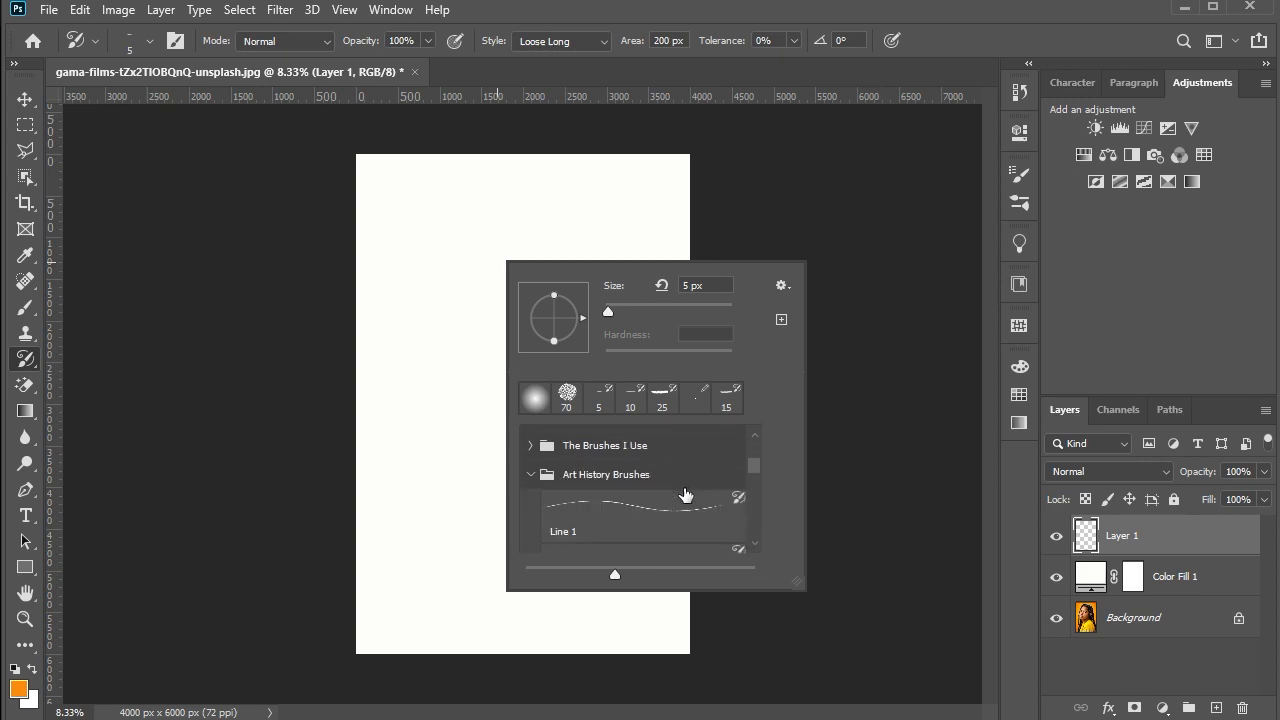
scroll(689, 505, "down", 1)
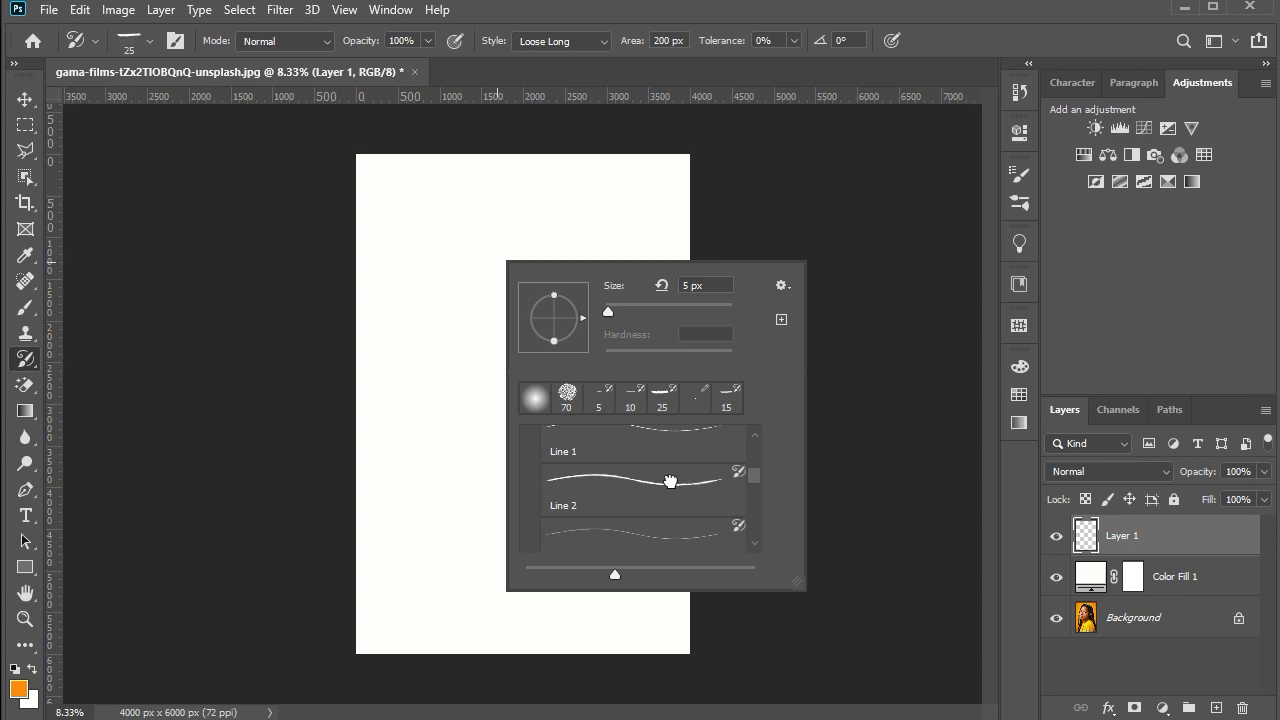
left_click(671, 483)
left_click(482, 386)
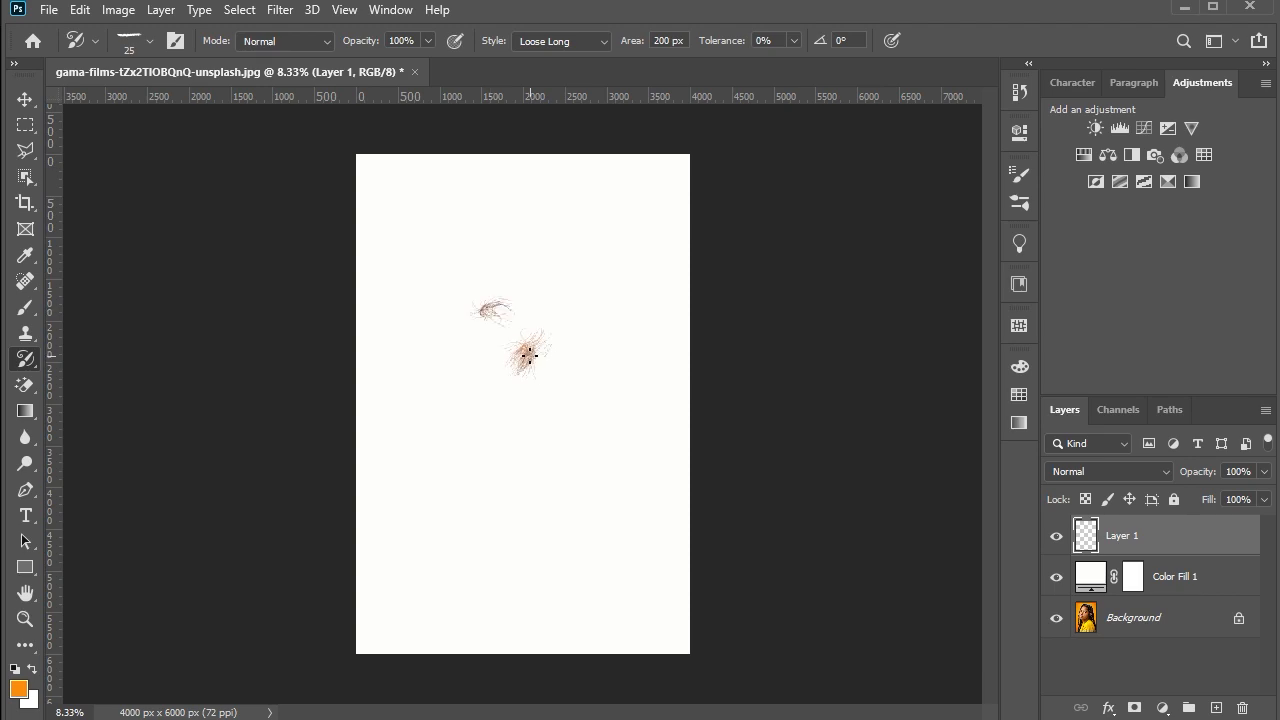
Step: Paint the eyes, eyebrows and lower forehead on Layer 1 with Art History Brush strokes
scroll(516, 318, "up", 2)
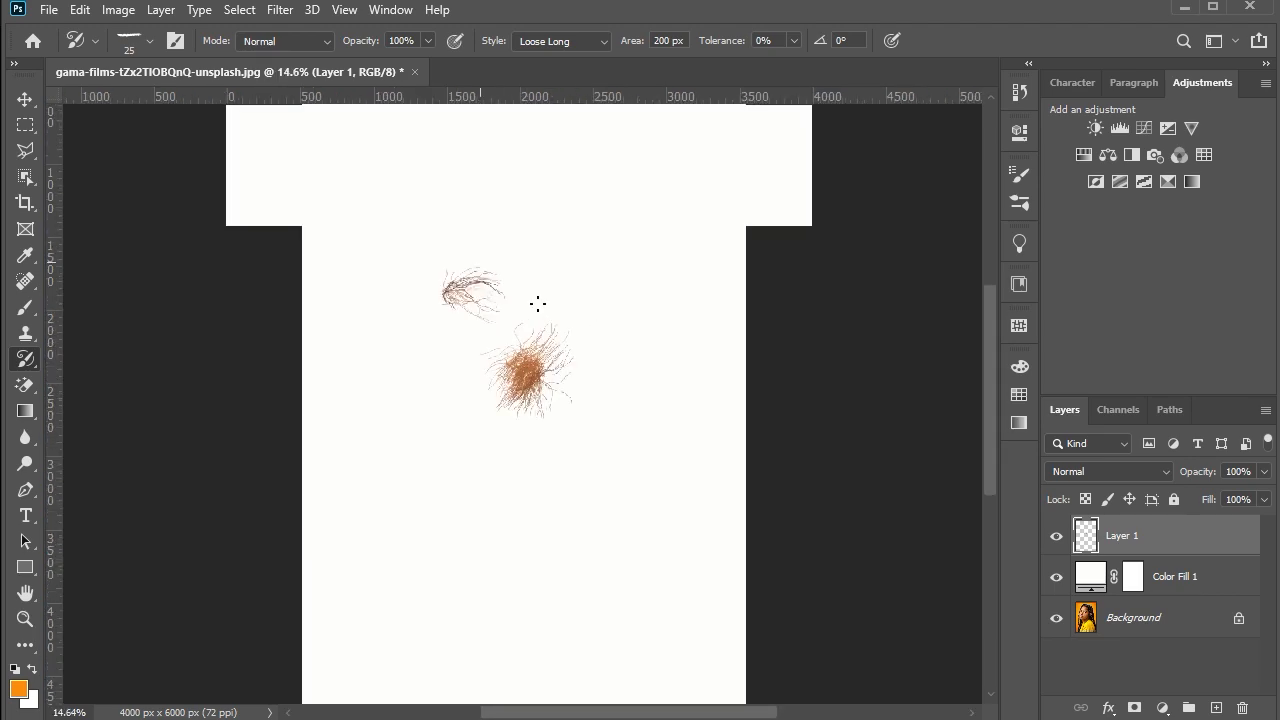
scroll(508, 263, "up", 1)
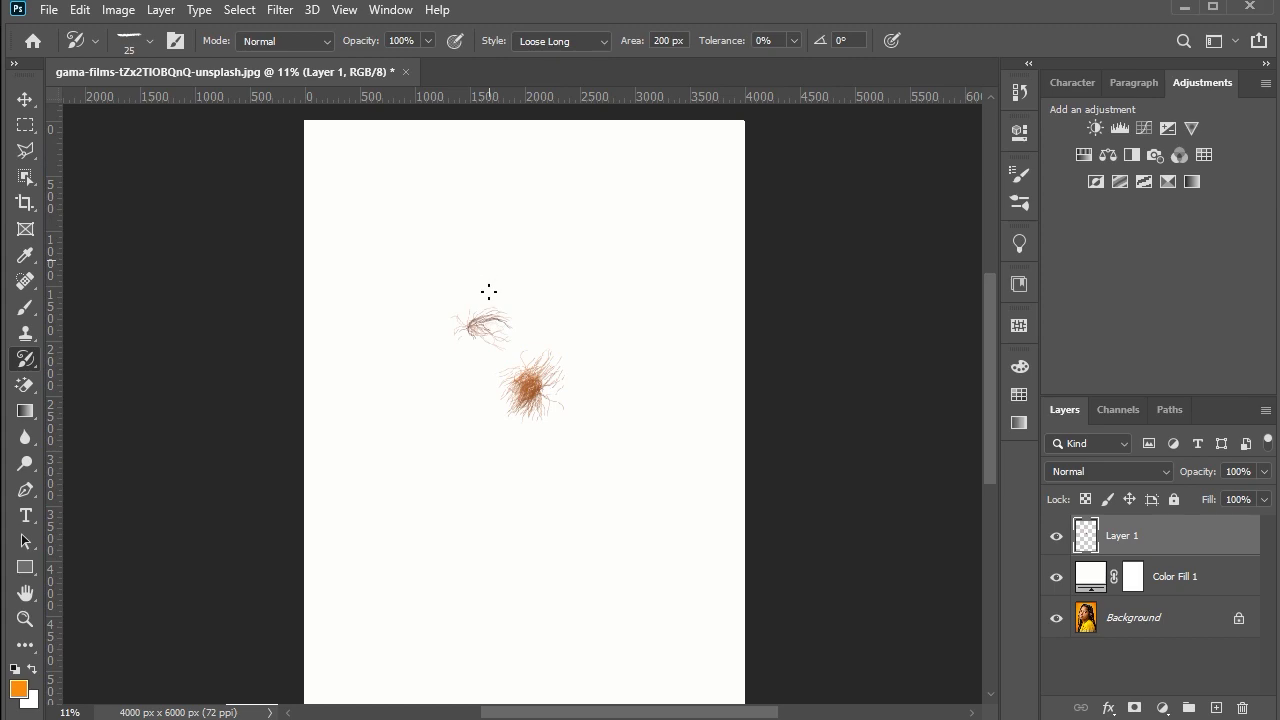
mouse_move(489, 291)
left_mouse_down()
mouse_move(446, 300)
mouse_move(424, 255)
mouse_move(486, 248)
mouse_move(528, 273)
mouse_move(528, 328)
mouse_move(498, 344)
mouse_move(468, 326)
mouse_move(505, 327)
mouse_move(518, 312)
mouse_move(495, 302)
mouse_move(452, 326)
mouse_move(467, 302)
mouse_move(496, 291)
mouse_move(543, 308)
mouse_move(496, 292)
left_mouse_up()
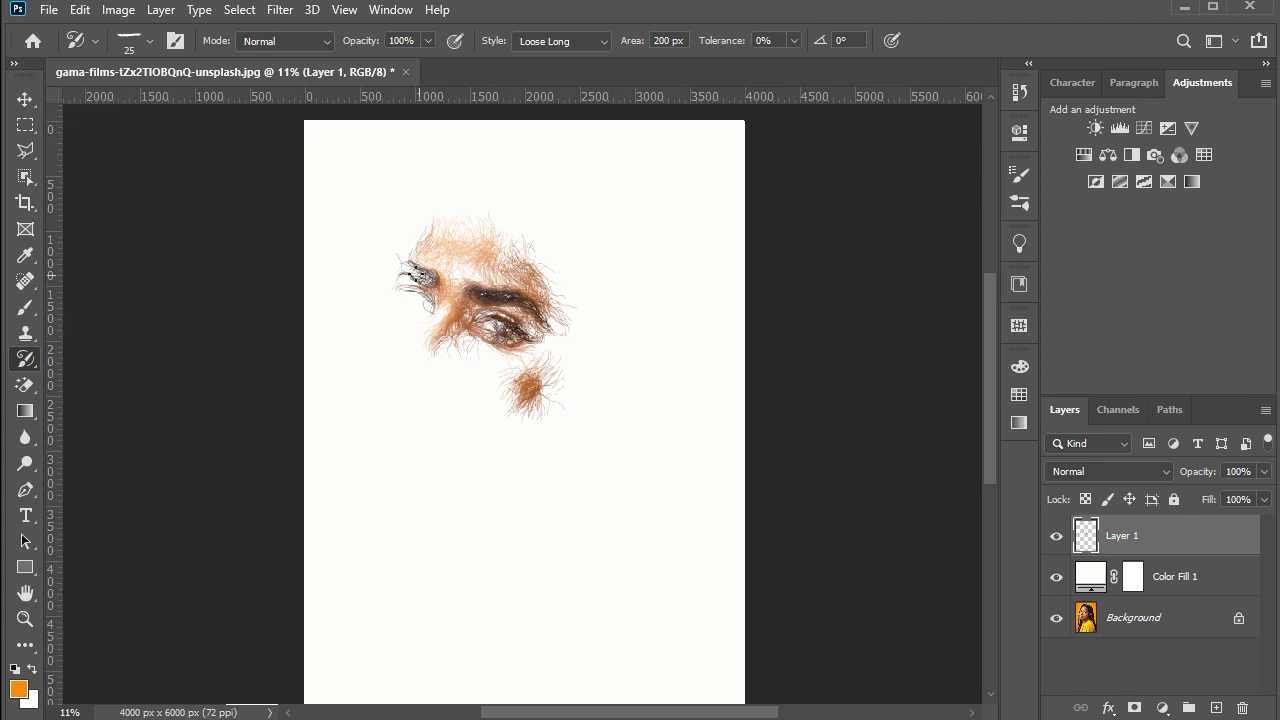
mouse_move(412, 268)
left_mouse_down()
mouse_move(380, 266)
mouse_move(398, 258)
left_mouse_up()
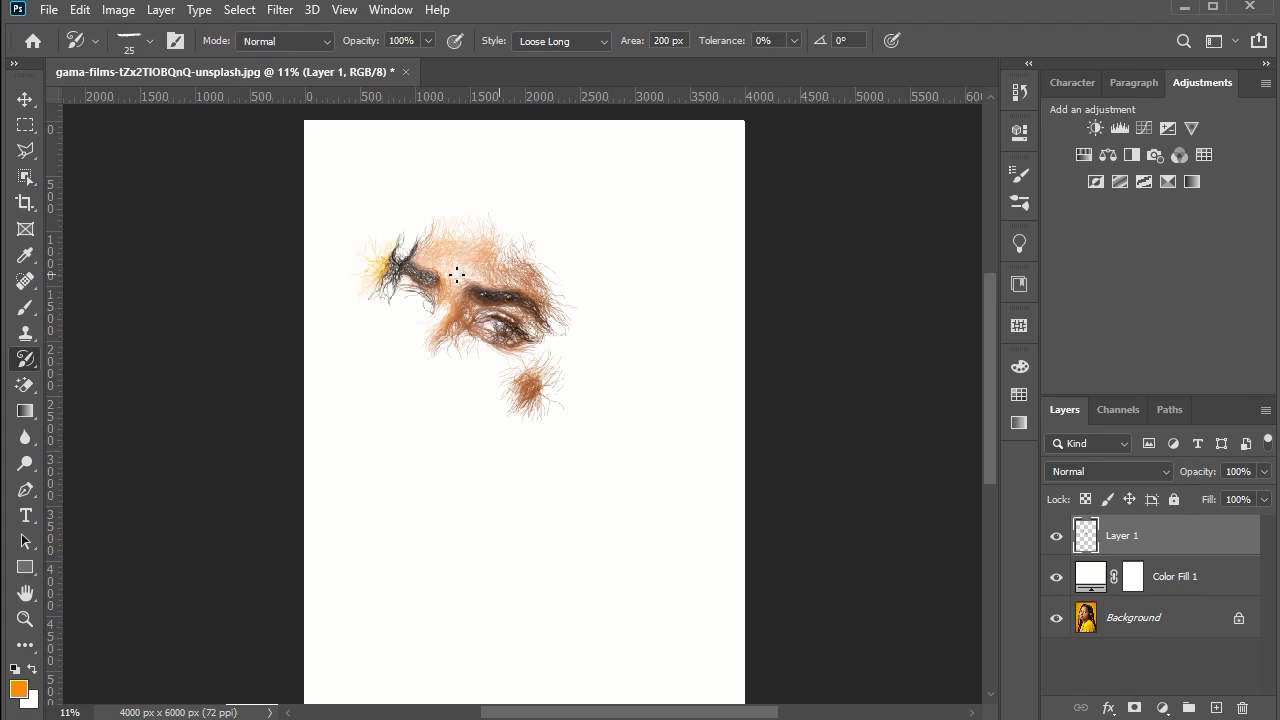
mouse_move(491, 323)
left_mouse_down()
mouse_move(534, 332)
mouse_move(542, 351)
mouse_move(428, 350)
mouse_move(494, 366)
left_mouse_up()
mouse_move(416, 318)
left_mouse_down()
mouse_move(395, 300)
mouse_move(402, 283)
left_mouse_up()
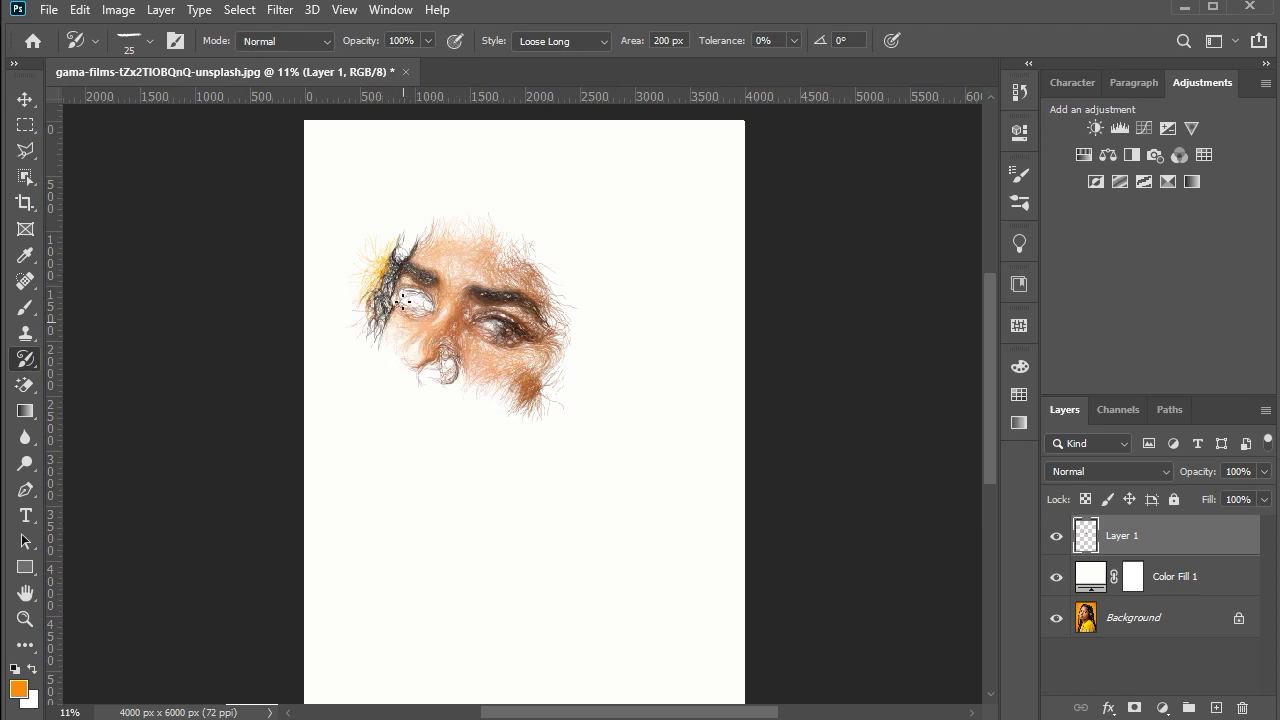
Step: Paint in the nose, lips, chin and cheeks of the portrait on Layer 1
mouse_move(382, 328)
left_mouse_down()
mouse_move(372, 355)
mouse_move(395, 422)
mouse_move(428, 455)
mouse_move(420, 466)
mouse_move(391, 449)
mouse_move(385, 425)
mouse_move(420, 412)
mouse_move(465, 445)
mouse_move(410, 432)
left_mouse_up()
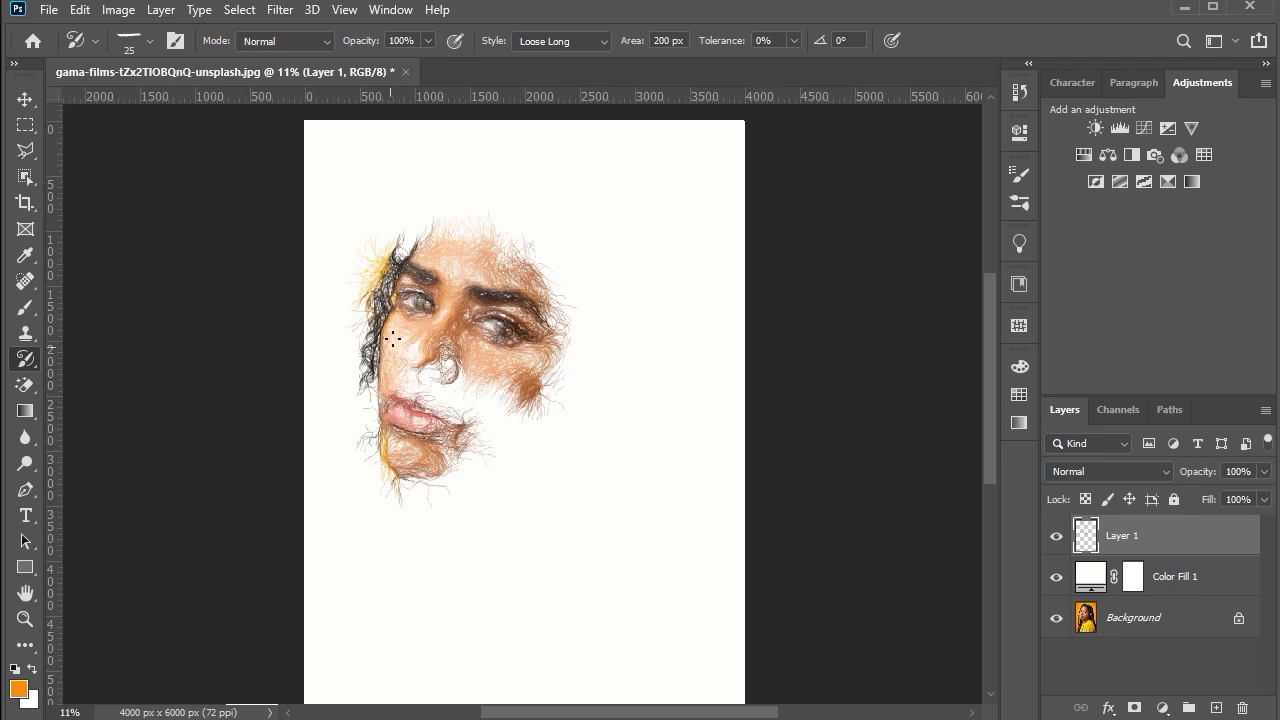
mouse_move(412, 388)
left_mouse_down()
mouse_move(446, 412)
mouse_move(420, 342)
left_mouse_up()
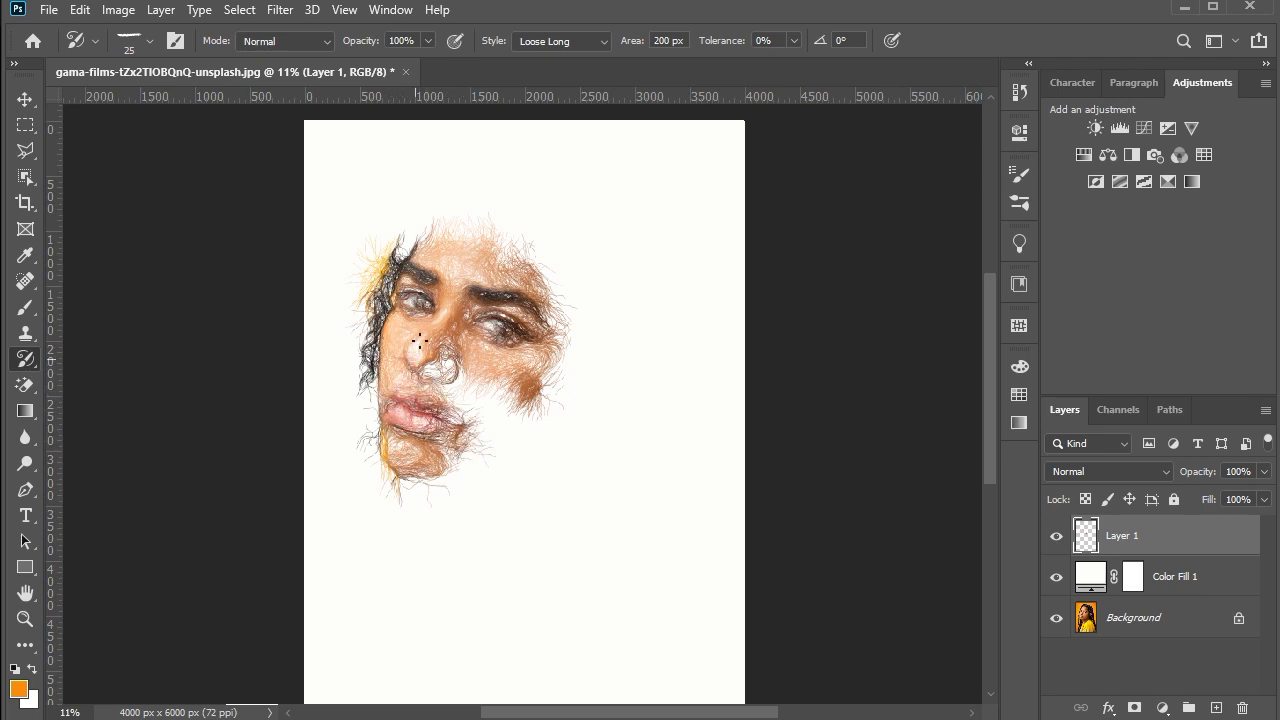
mouse_move(456, 397)
left_mouse_down()
mouse_move(472, 423)
mouse_move(448, 365)
left_mouse_up()
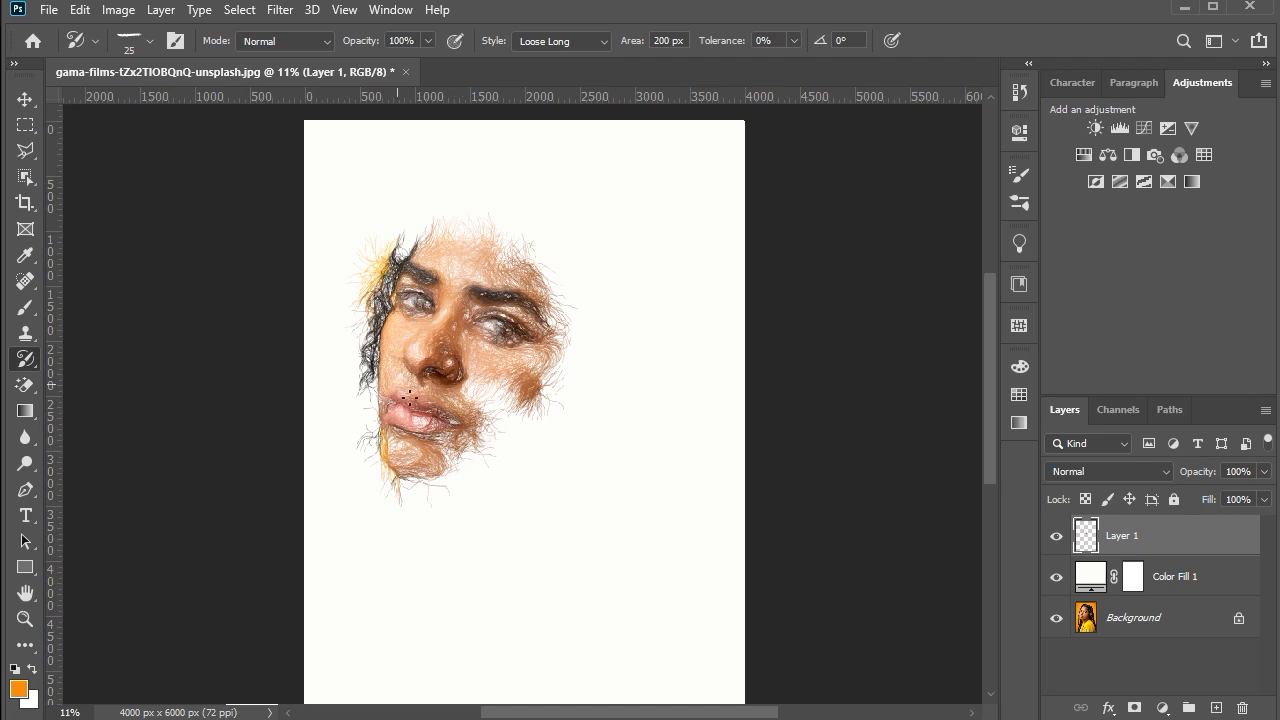
mouse_move(408, 464)
left_mouse_down()
mouse_move(433, 491)
mouse_move(456, 490)
mouse_move(556, 406)
mouse_move(431, 468)
mouse_move(521, 455)
mouse_move(565, 413)
mouse_move(466, 385)
mouse_move(515, 390)
mouse_move(477, 430)
left_mouse_up()
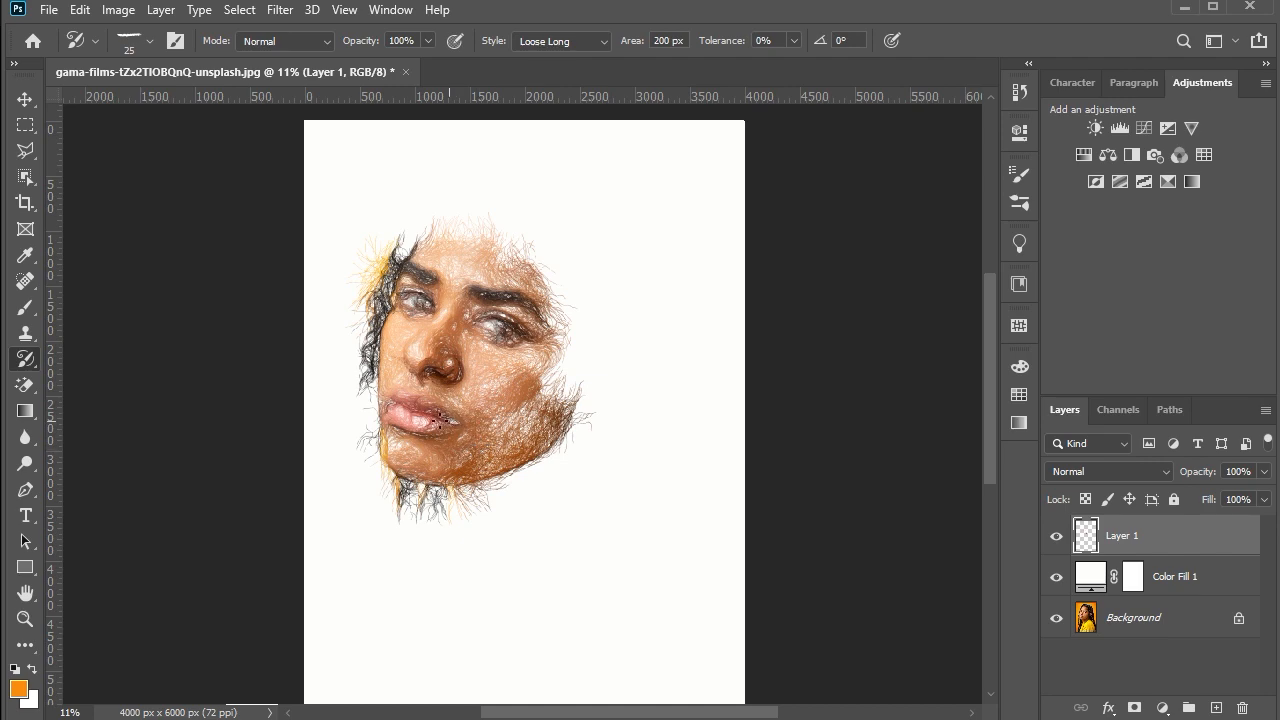
Step: Extend the painted face over the upper forehead, jawline, neck and ear, including the adjoining hairline
mouse_move(544, 390)
left_mouse_down()
mouse_move(579, 314)
mouse_move(541, 362)
mouse_move(517, 366)
mouse_move(548, 344)
mouse_move(549, 304)
mouse_move(514, 268)
mouse_move(547, 280)
mouse_move(584, 363)
mouse_move(560, 399)
mouse_move(501, 428)
mouse_move(534, 435)
mouse_move(489, 542)
mouse_move(461, 484)
mouse_move(501, 522)
mouse_move(483, 478)
mouse_move(560, 448)
mouse_move(598, 373)
mouse_move(603, 294)
mouse_move(577, 277)
mouse_move(587, 299)
mouse_move(576, 297)
mouse_move(527, 255)
mouse_move(440, 232)
mouse_move(409, 232)
mouse_move(393, 253)
mouse_move(437, 203)
mouse_move(484, 212)
mouse_move(437, 220)
left_mouse_up()
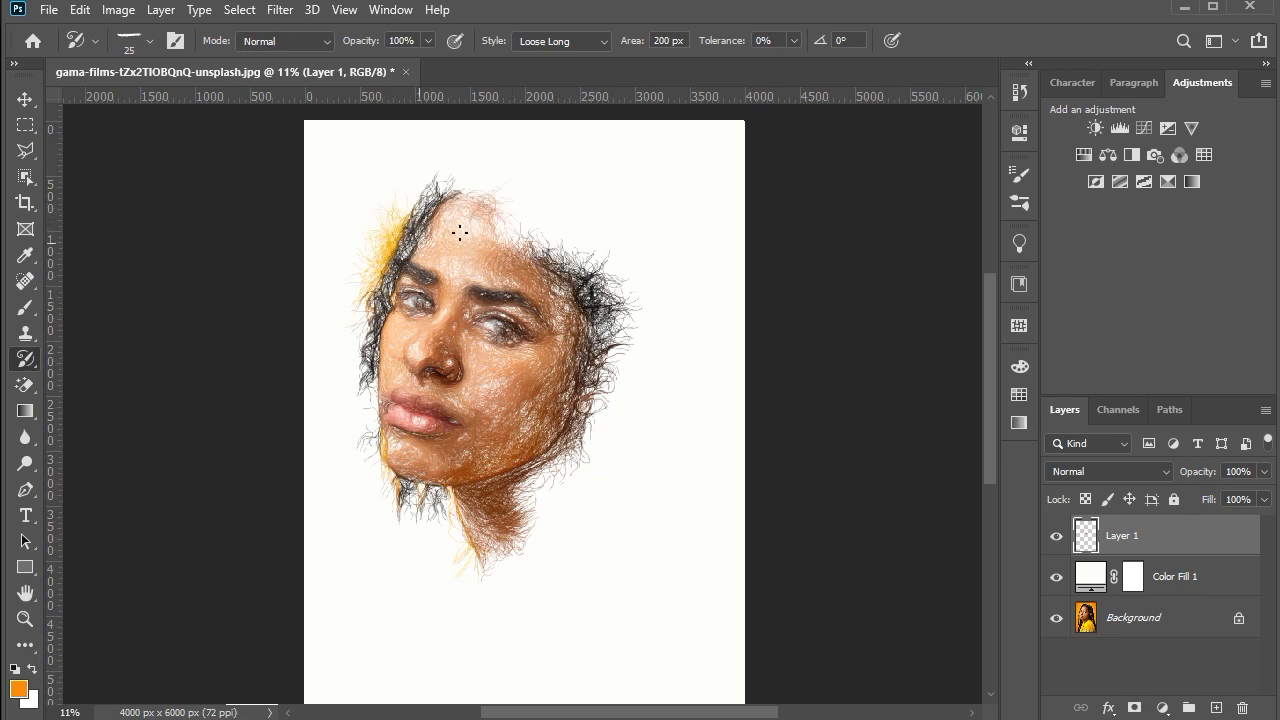
mouse_move(535, 243)
left_mouse_down()
mouse_move(616, 299)
mouse_move(619, 373)
mouse_move(607, 404)
mouse_move(603, 375)
mouse_move(590, 415)
left_mouse_up()
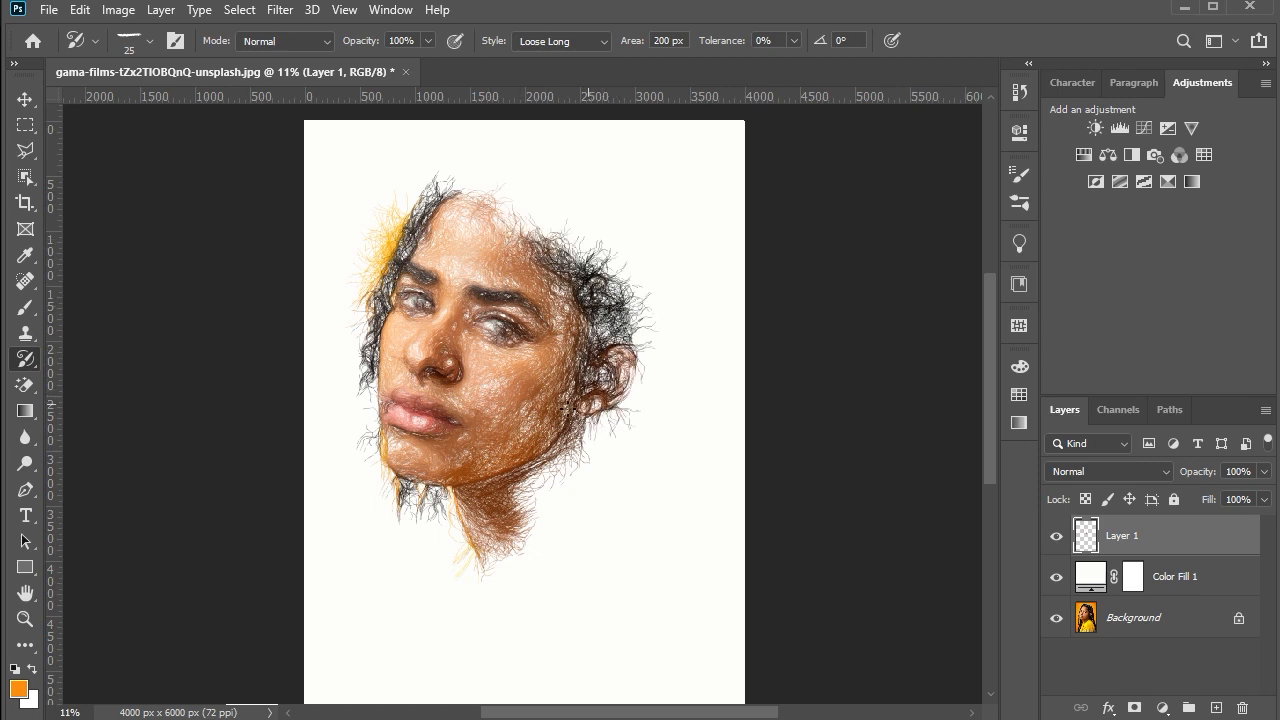
left_click_drag(634, 376, 655, 335)
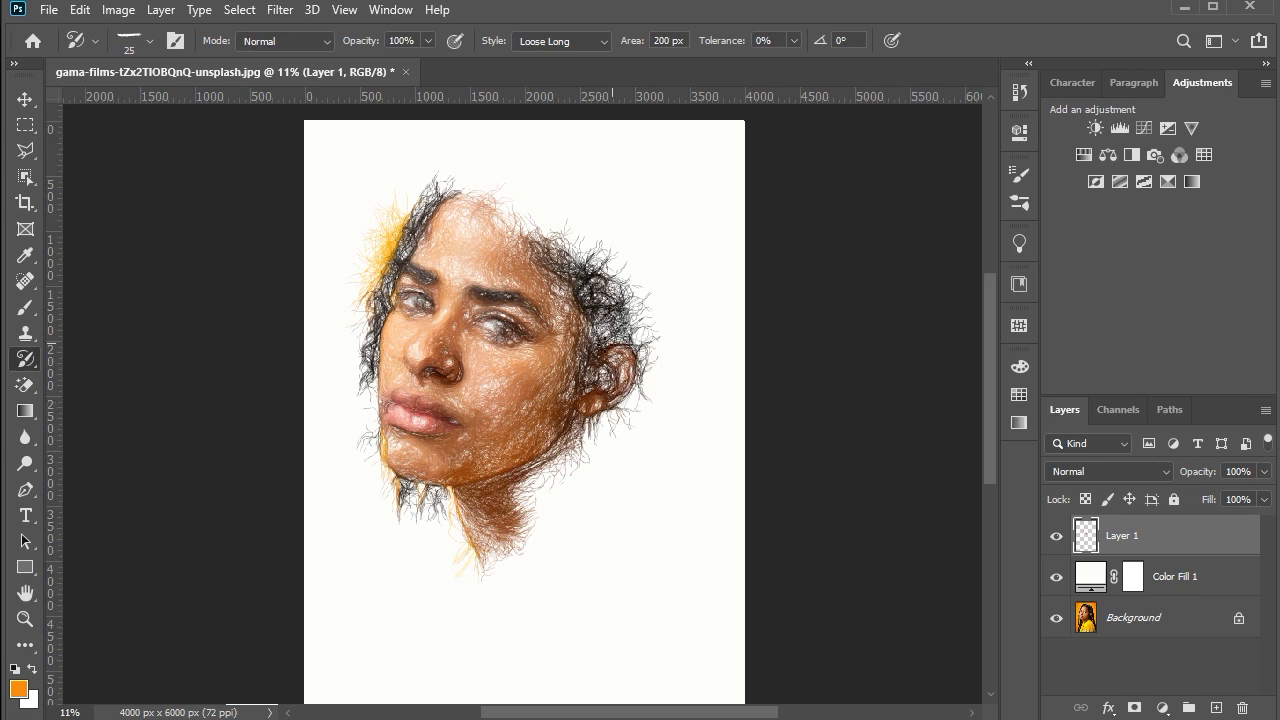
mouse_move(610, 372)
left_mouse_down()
mouse_move(583, 380)
mouse_move(561, 339)
left_mouse_up()
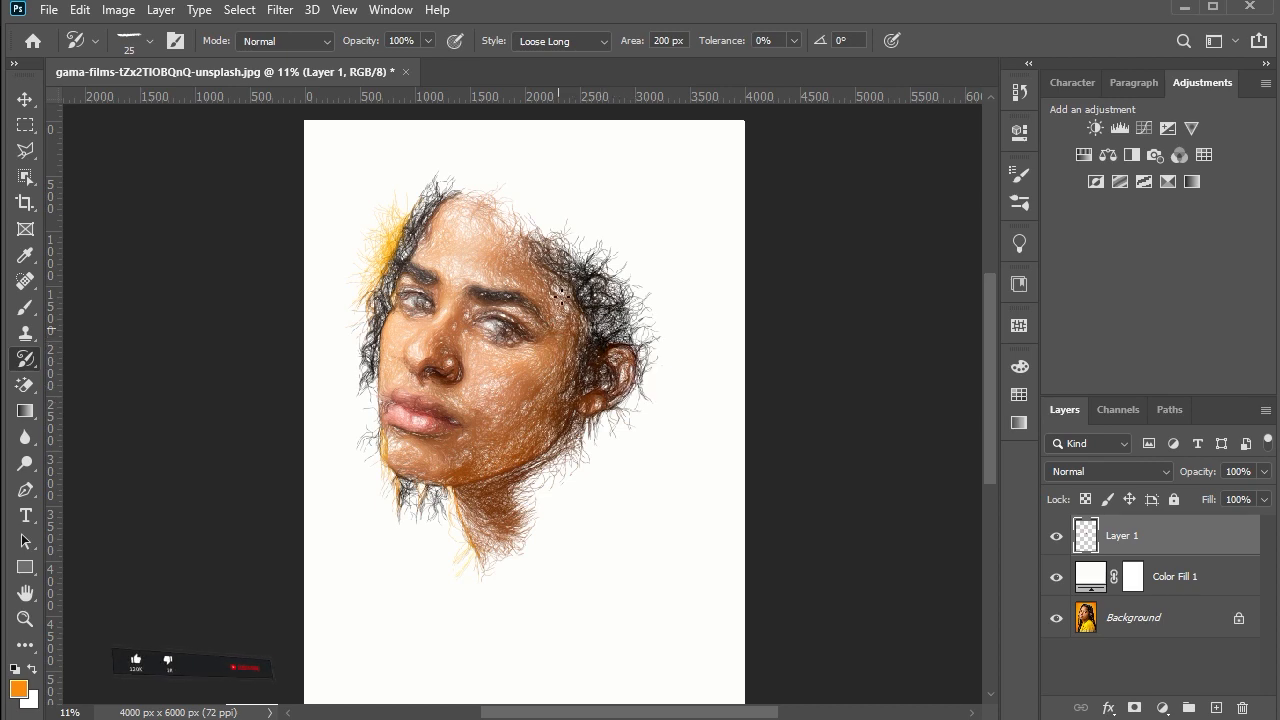
left_click_drag(560, 295, 547, 268)
Step: Paint the hair over the top and back of the head, the earring, and the braid hanging below the chin
mouse_move(509, 217)
left_mouse_down()
mouse_move(455, 175)
mouse_move(410, 185)
mouse_move(495, 165)
mouse_move(585, 240)
mouse_move(640, 305)
mouse_move(665, 405)
mouse_move(518, 497)
mouse_move(648, 385)
mouse_move(660, 335)
mouse_move(610, 318)
left_mouse_up()
mouse_move(590, 262)
left_mouse_down()
mouse_move(440, 160)
mouse_move(410, 215)
mouse_move(478, 145)
mouse_move(525, 148)
mouse_move(565, 178)
mouse_move(512, 145)
mouse_move(525, 189)
mouse_move(595, 224)
mouse_move(630, 264)
left_mouse_up()
mouse_move(597, 220)
left_mouse_down()
mouse_move(643, 283)
mouse_move(665, 350)
mouse_move(659, 300)
mouse_move(563, 170)
mouse_move(628, 210)
mouse_move(676, 300)
mouse_move(630, 195)
mouse_move(687, 283)
mouse_move(685, 352)
mouse_move(663, 407)
mouse_move(640, 445)
mouse_move(590, 462)
mouse_move(586, 452)
mouse_move(582, 480)
mouse_move(508, 547)
mouse_move(572, 483)
mouse_move(471, 549)
mouse_move(455, 507)
mouse_move(436, 500)
mouse_move(390, 697)
left_mouse_up()
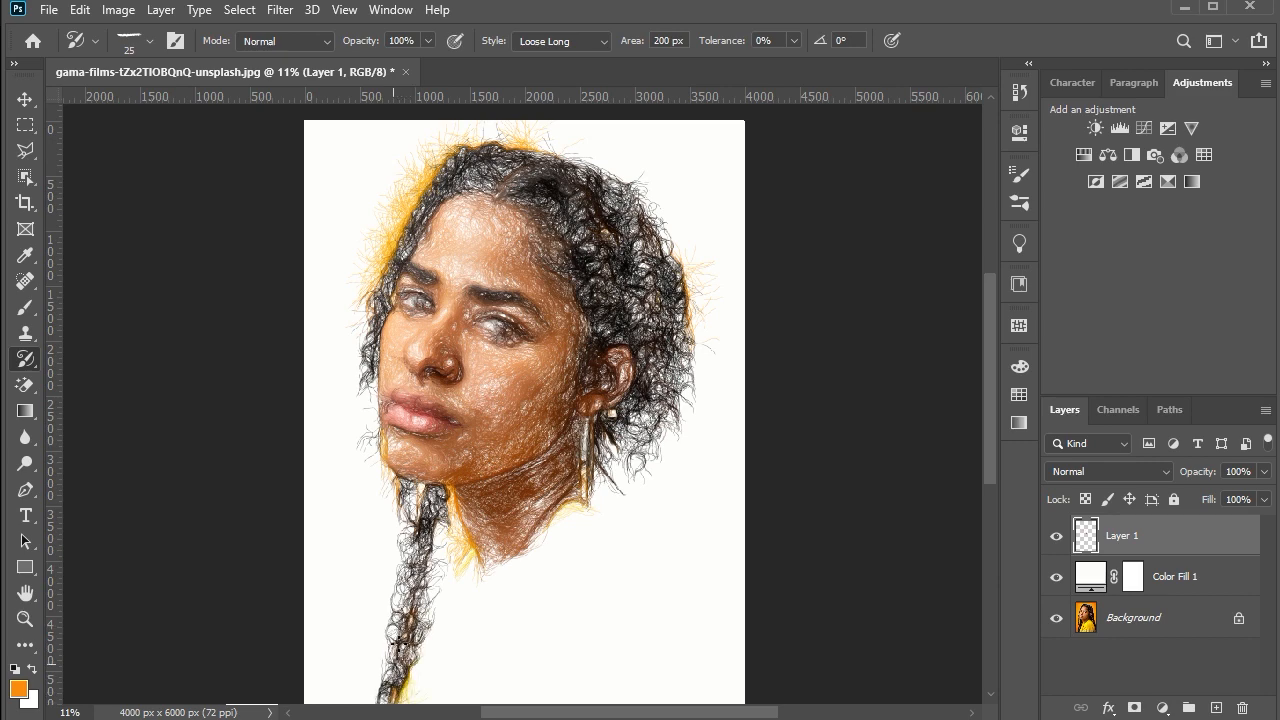
Step: Paint the long braids hanging beside the face and an orange background fringe around the outside of the hair
mouse_move(400, 648)
left_mouse_down()
mouse_move(413, 492)
mouse_move(400, 485)
mouse_move(376, 694)
mouse_move(365, 687)
mouse_move(361, 356)
left_mouse_up()
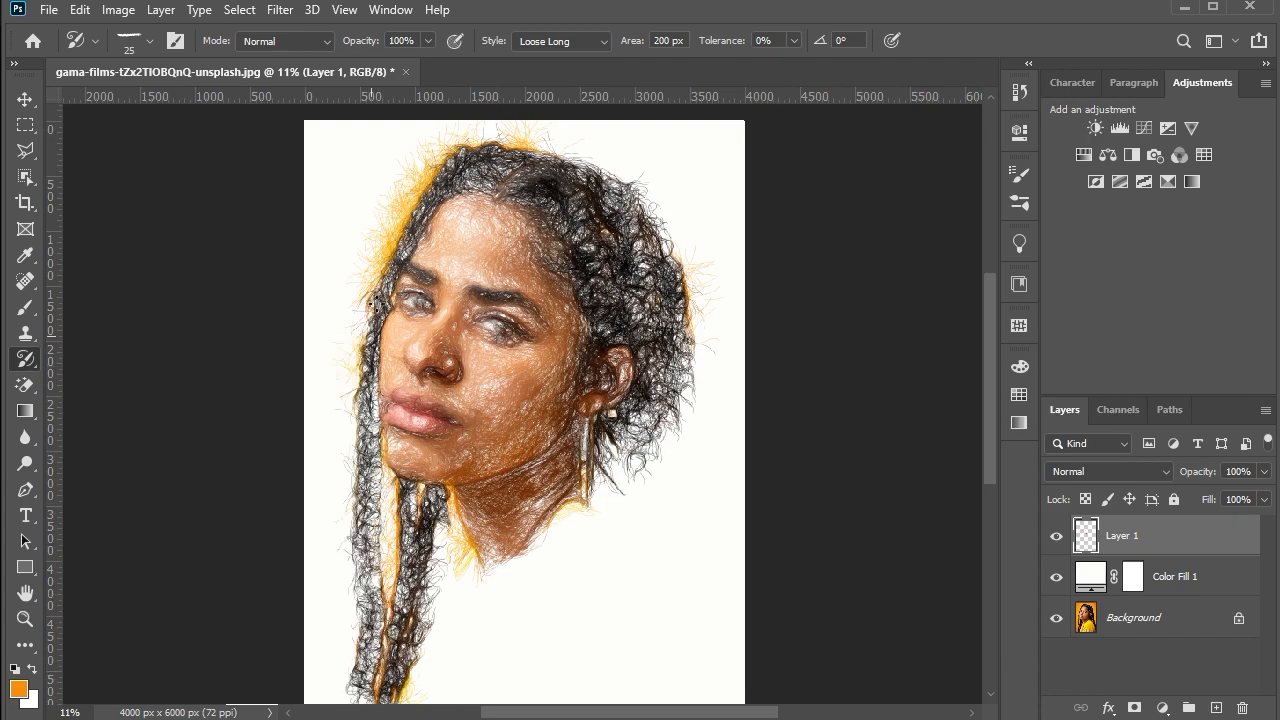
mouse_move(377, 408)
left_mouse_down()
mouse_move(370, 675)
mouse_move(352, 708)
left_mouse_up()
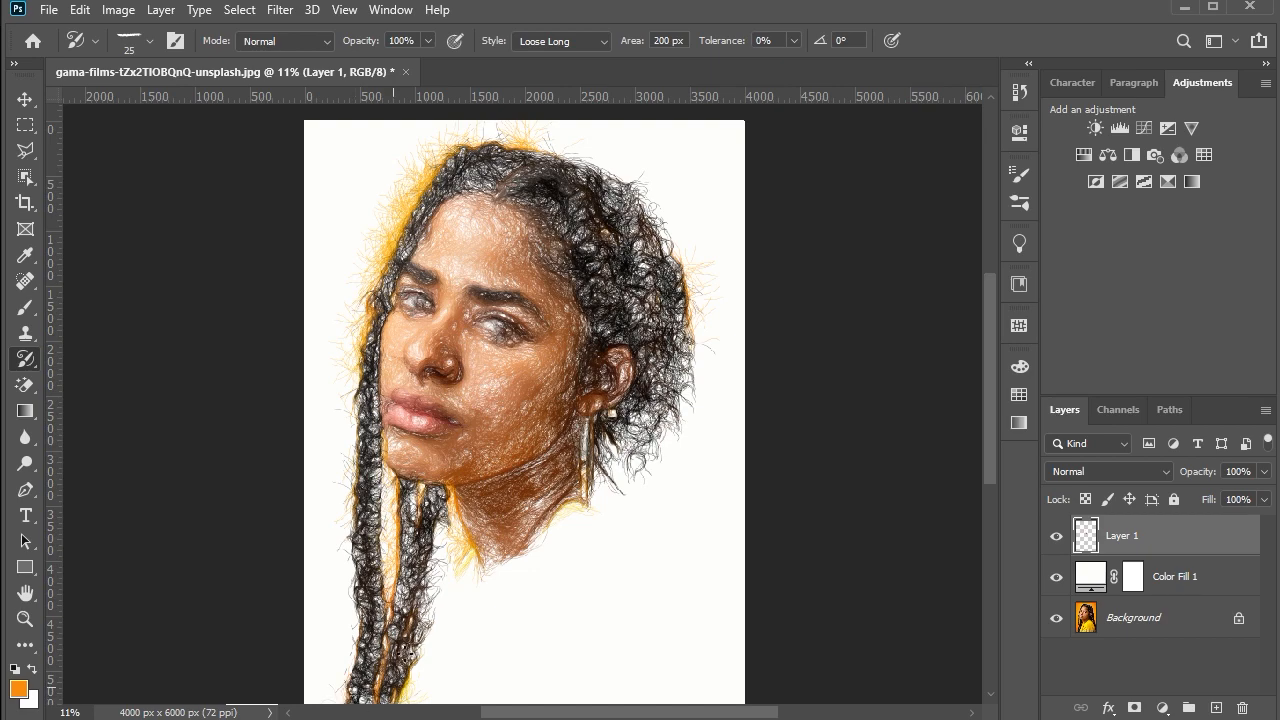
left_click_drag(428, 603, 442, 523)
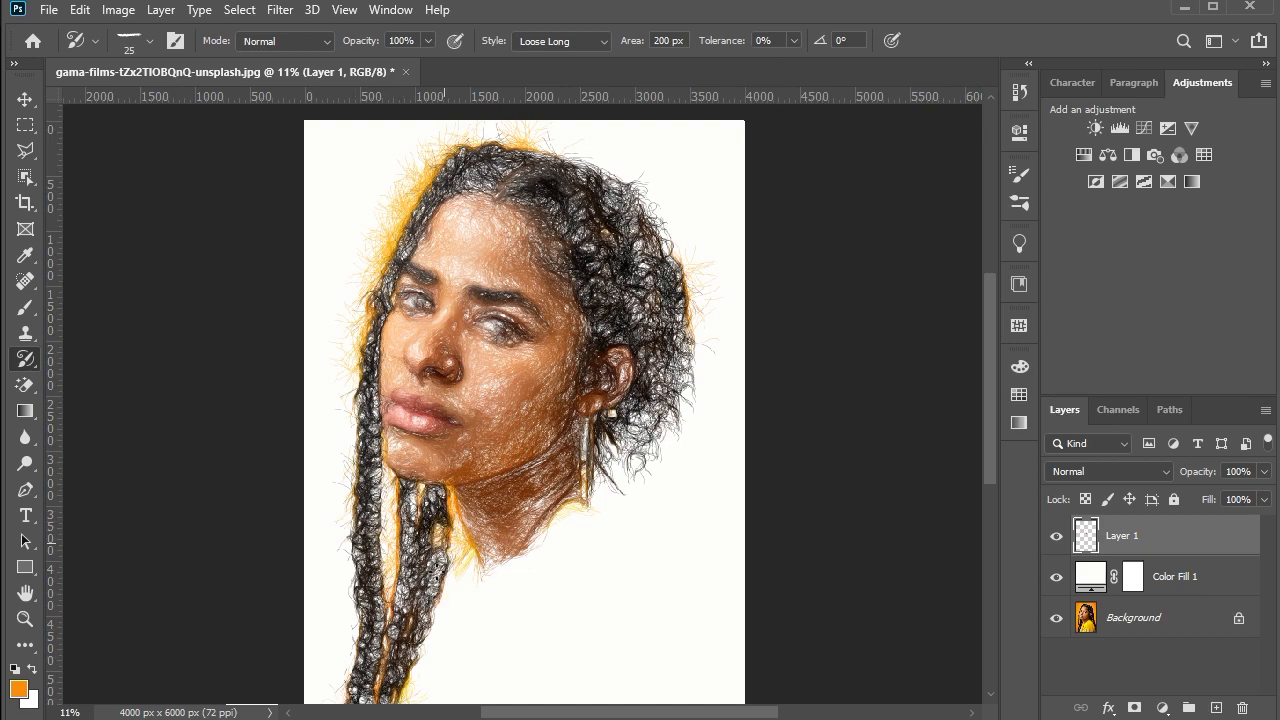
left_click_drag(430, 615, 395, 494)
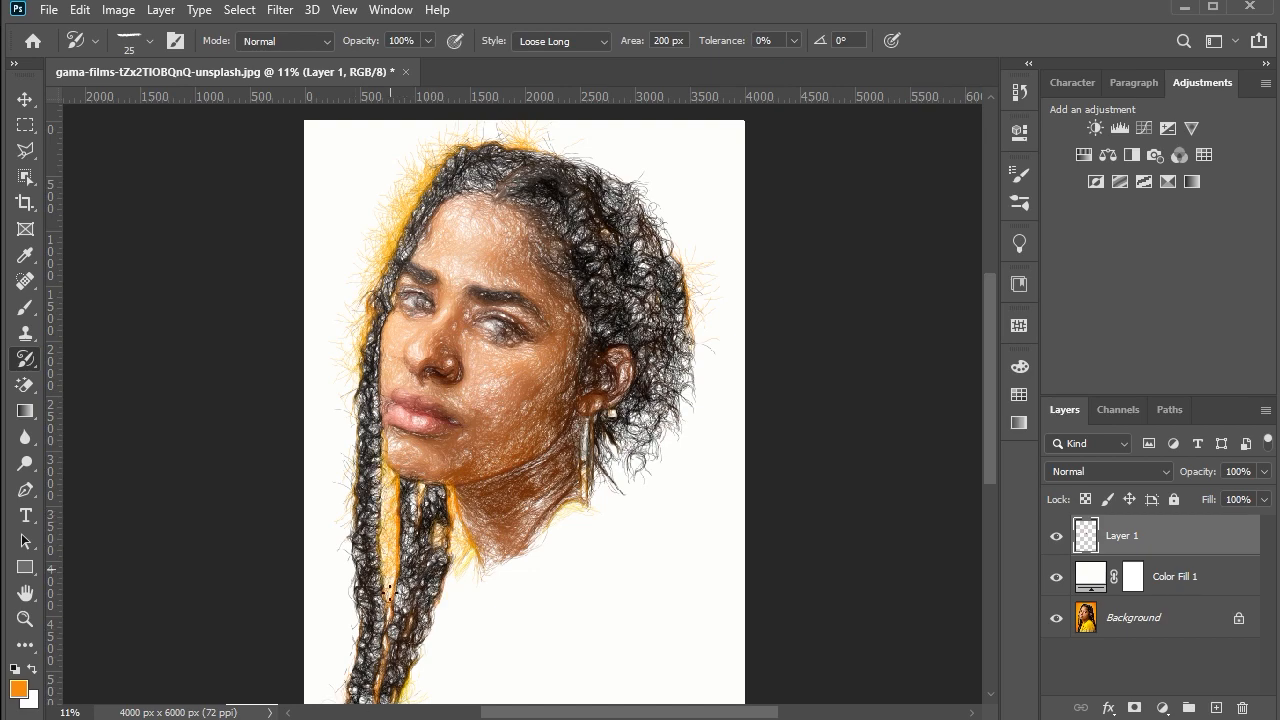
left_click_drag(351, 420, 354, 351)
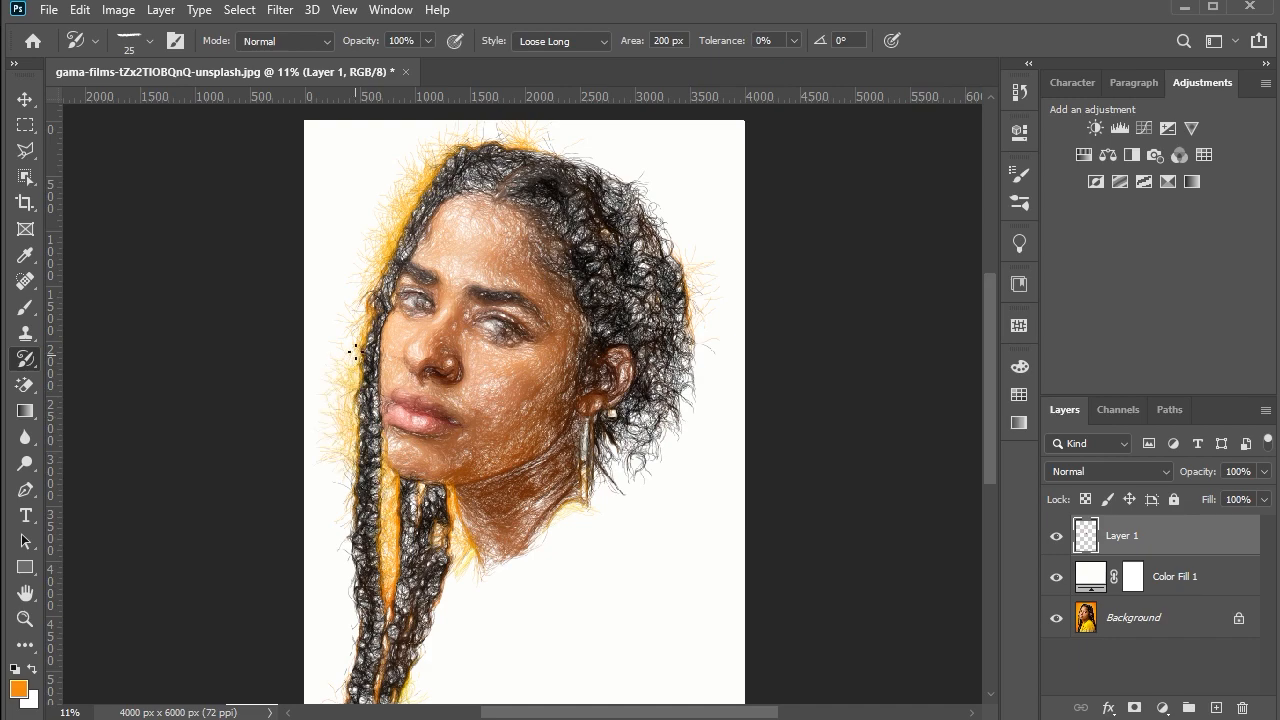
mouse_move(366, 297)
left_mouse_down()
mouse_move(418, 160)
mouse_move(475, 135)
mouse_move(589, 152)
mouse_move(622, 172)
mouse_move(680, 245)
mouse_move(686, 309)
left_mouse_up()
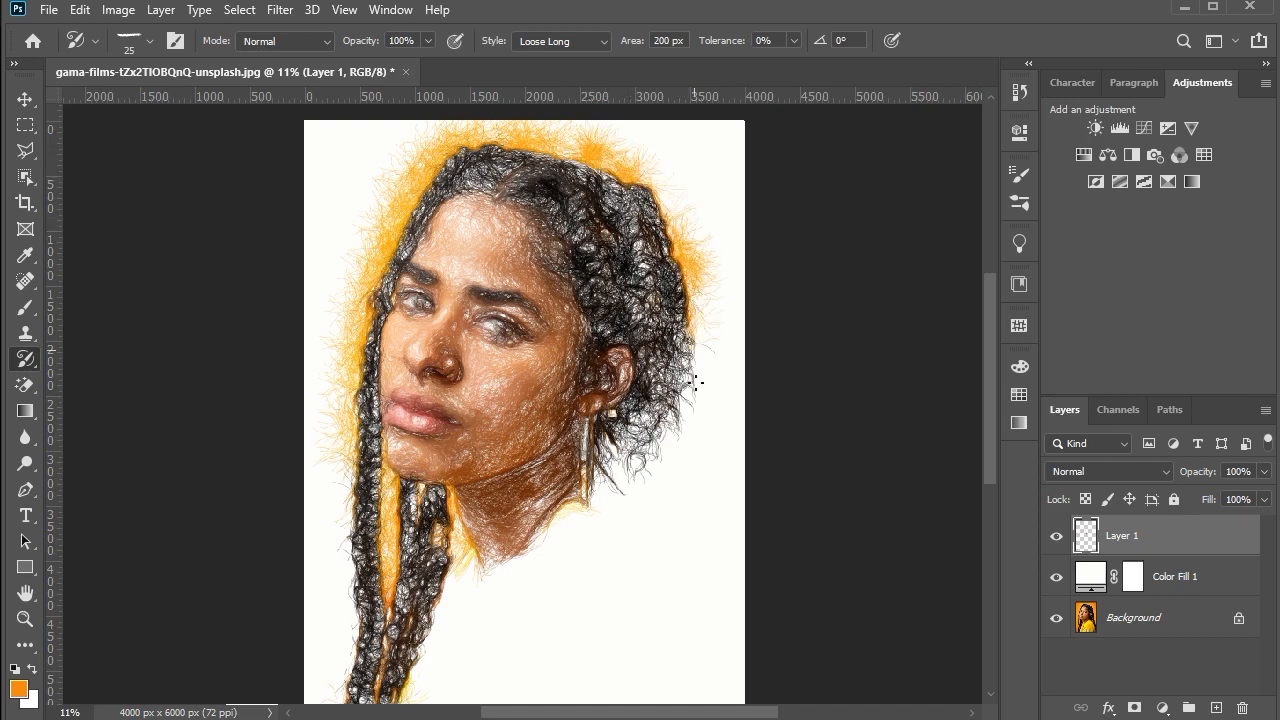
Step: Paint the long braids behind the neck and the neckline and upper shoulder of the yellow top
mouse_move(697, 382)
left_mouse_down()
mouse_move(686, 443)
mouse_move(690, 330)
mouse_move(698, 685)
mouse_move(708, 690)
mouse_move(722, 640)
mouse_move(682, 440)
mouse_move(726, 583)
mouse_move(733, 700)
mouse_move(680, 540)
mouse_move(612, 436)
left_mouse_up()
mouse_move(629, 470)
left_mouse_down()
mouse_move(672, 545)
mouse_move(639, 415)
mouse_move(712, 576)
mouse_move(685, 483)
mouse_move(642, 412)
mouse_move(712, 600)
mouse_move(657, 623)
mouse_move(602, 483)
mouse_move(660, 550)
mouse_move(685, 605)
mouse_move(650, 550)
mouse_move(578, 507)
mouse_move(518, 565)
mouse_move(452, 575)
mouse_move(446, 622)
mouse_move(525, 561)
left_mouse_up()
mouse_move(580, 521)
left_mouse_down()
mouse_move(636, 519)
mouse_move(578, 521)
mouse_move(643, 575)
mouse_move(571, 538)
left_mouse_up()
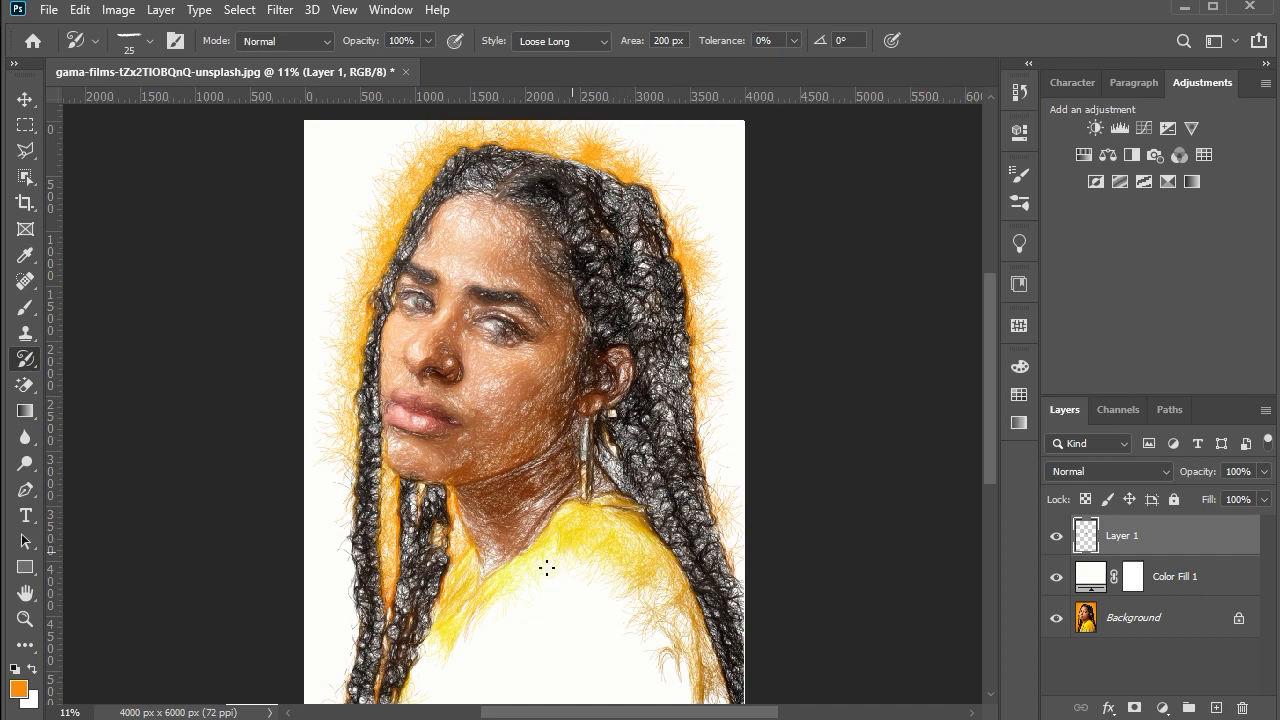
mouse_move(450, 645)
left_mouse_down()
mouse_move(410, 690)
mouse_move(442, 594)
mouse_move(502, 556)
mouse_move(575, 462)
left_mouse_up()
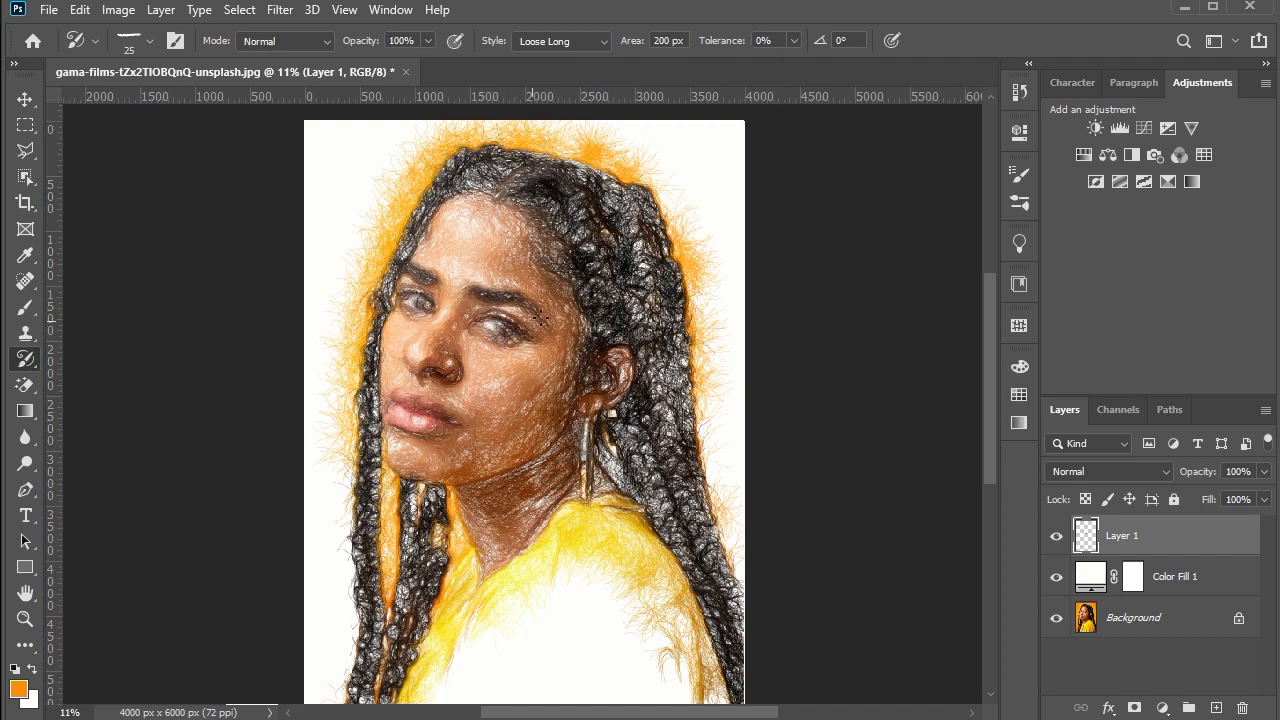
Step: Go over the hairline beside the forehead and cover the background around the hair with orange strokes out to the canvas edges
mouse_move(450, 228)
left_mouse_down()
mouse_move(414, 238)
mouse_move(434, 204)
mouse_move(502, 170)
mouse_move(413, 237)
mouse_move(388, 326)
left_mouse_up()
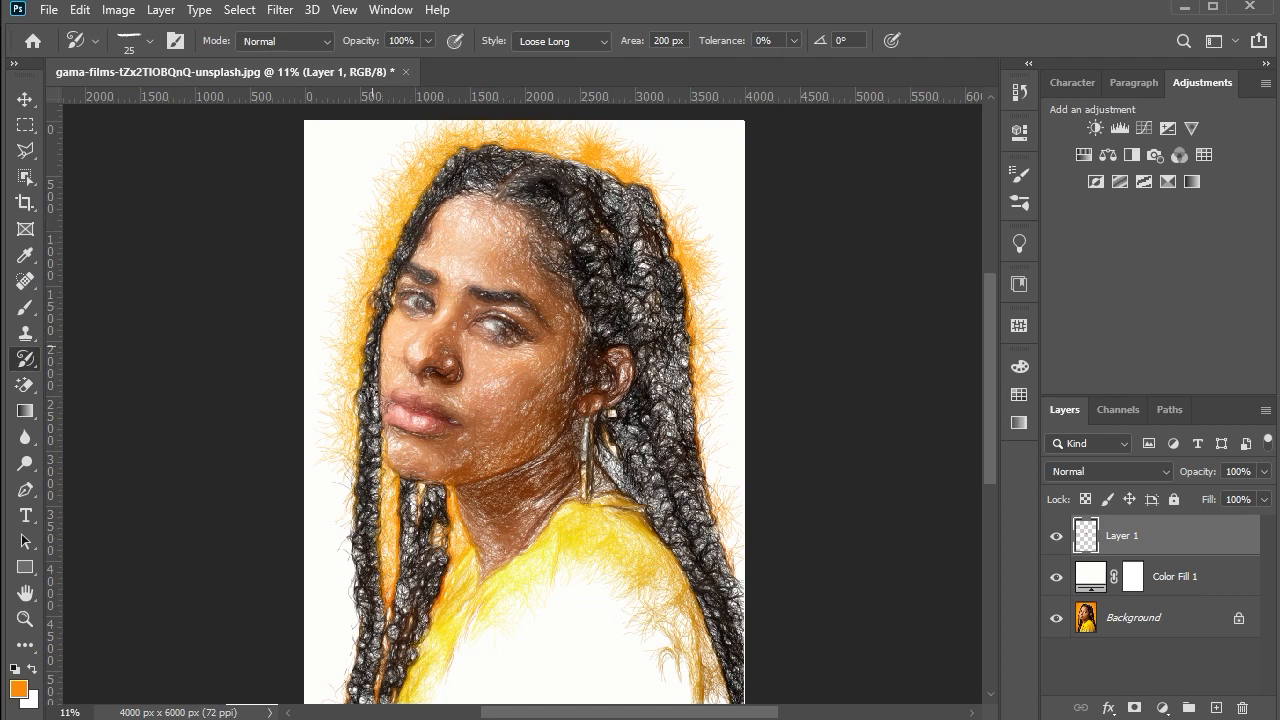
mouse_move(370, 370)
left_mouse_down()
mouse_move(381, 550)
mouse_move(350, 605)
mouse_move(347, 683)
mouse_move(349, 353)
mouse_move(386, 234)
mouse_move(458, 126)
mouse_move(595, 116)
mouse_move(492, 116)
mouse_move(630, 166)
mouse_move(676, 208)
mouse_move(699, 274)
mouse_move(708, 450)
mouse_move(747, 653)
left_mouse_up()
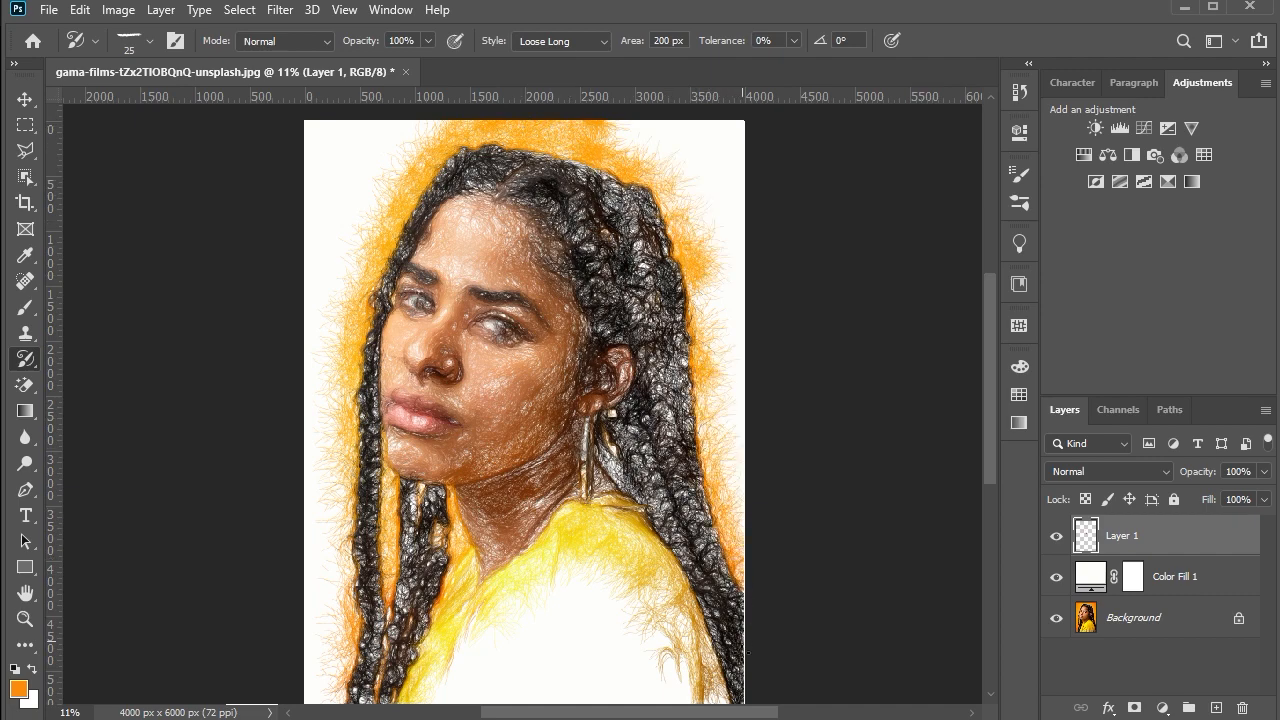
mouse_move(740, 572)
left_mouse_down()
mouse_move(741, 122)
mouse_move(593, 114)
mouse_move(721, 142)
mouse_move(711, 441)
mouse_move(725, 494)
mouse_move(720, 328)
mouse_move(698, 290)
mouse_move(721, 242)
mouse_move(688, 184)
mouse_move(612, 142)
mouse_move(663, 128)
mouse_move(695, 143)
mouse_move(698, 193)
mouse_move(666, 197)
mouse_move(743, 284)
mouse_move(717, 425)
mouse_move(578, 165)
left_mouse_up()
mouse_move(418, 129)
left_mouse_down()
mouse_move(298, 124)
mouse_move(455, 127)
mouse_move(410, 132)
mouse_move(296, 204)
mouse_move(298, 156)
mouse_move(368, 149)
mouse_move(319, 173)
mouse_move(417, 147)
left_mouse_up()
mouse_move(375, 200)
left_mouse_down()
mouse_move(340, 334)
mouse_move(341, 427)
left_mouse_up()
mouse_move(344, 541)
left_mouse_down()
mouse_move(334, 686)
mouse_move(337, 314)
mouse_move(363, 182)
mouse_move(337, 217)
mouse_move(318, 412)
mouse_move(315, 690)
mouse_move(296, 606)
left_mouse_up()
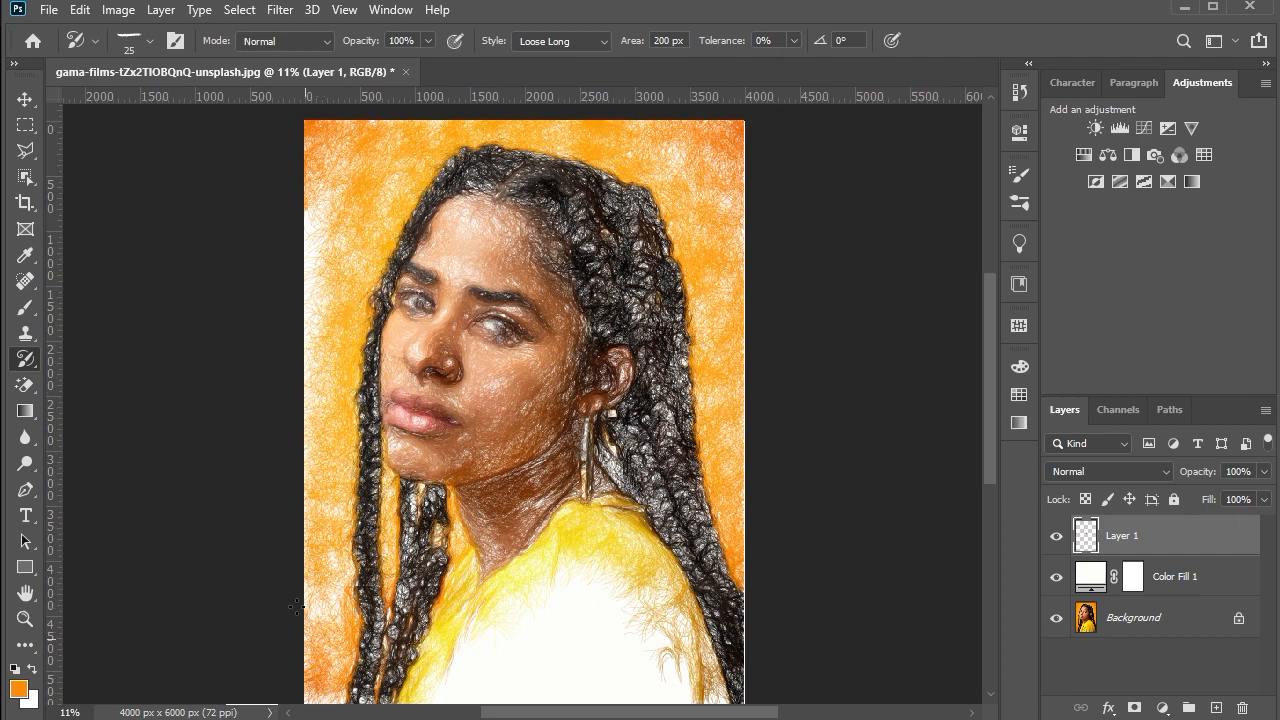
mouse_move(301, 492)
left_mouse_down()
mouse_move(316, 169)
mouse_move(326, 322)
left_mouse_up()
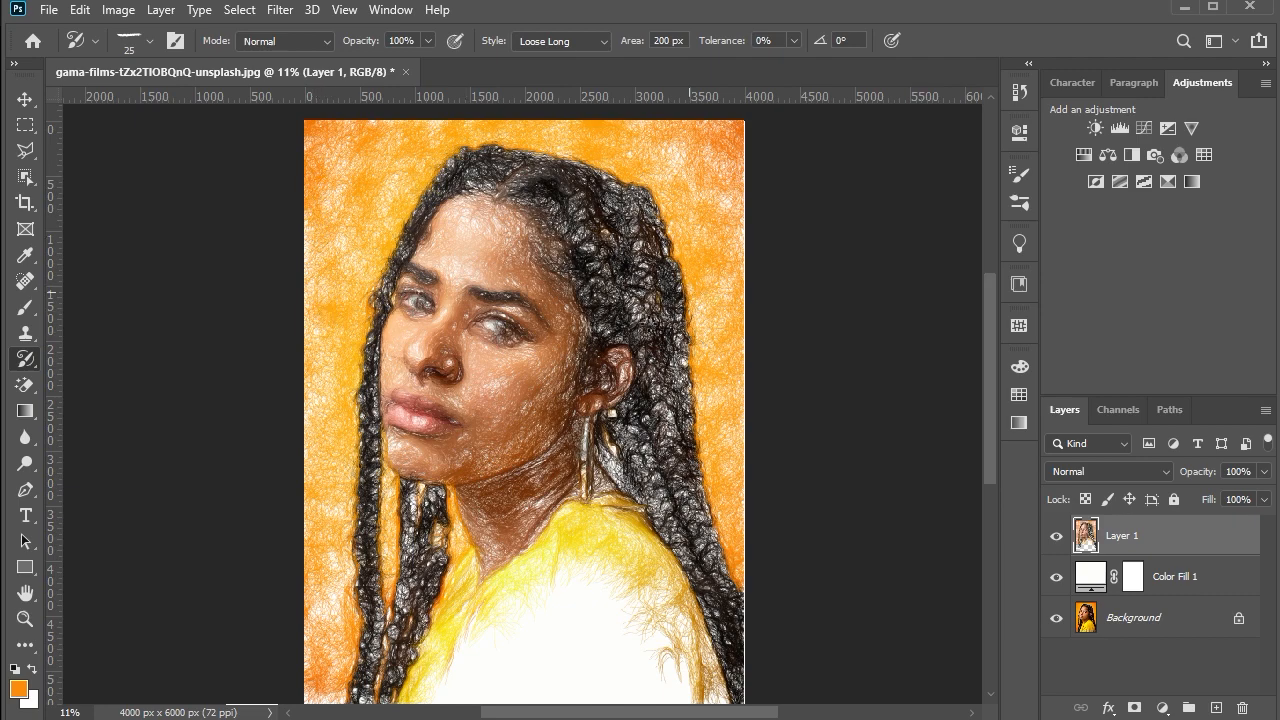
Step: Paint along the bottom edge of the canvas and fill the shoulder and sleeve of the yellow top
scroll(690, 575, "down", 5)
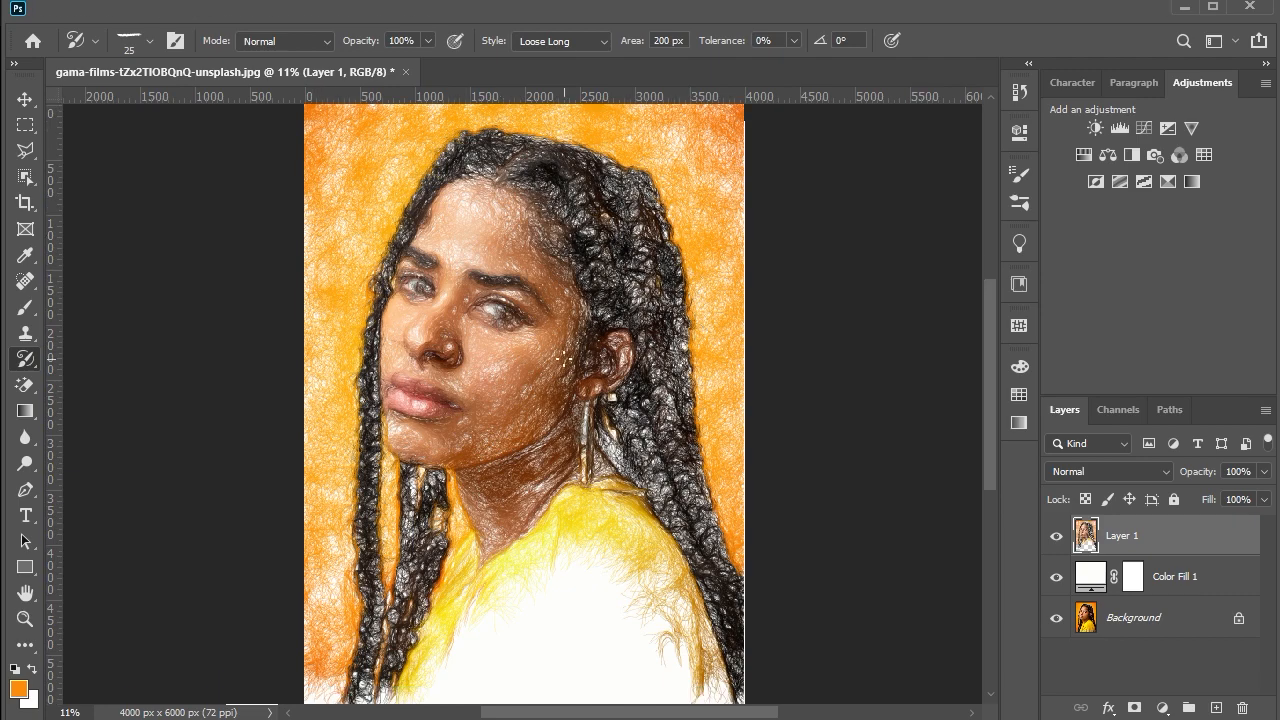
mouse_move(740, 665)
left_mouse_down()
mouse_move(311, 674)
mouse_move(315, 624)
mouse_move(342, 642)
mouse_move(360, 622)
mouse_move(344, 669)
mouse_move(353, 691)
mouse_move(371, 684)
mouse_move(381, 620)
mouse_move(352, 668)
left_mouse_up()
left_click_drag(402, 631, 506, 513)
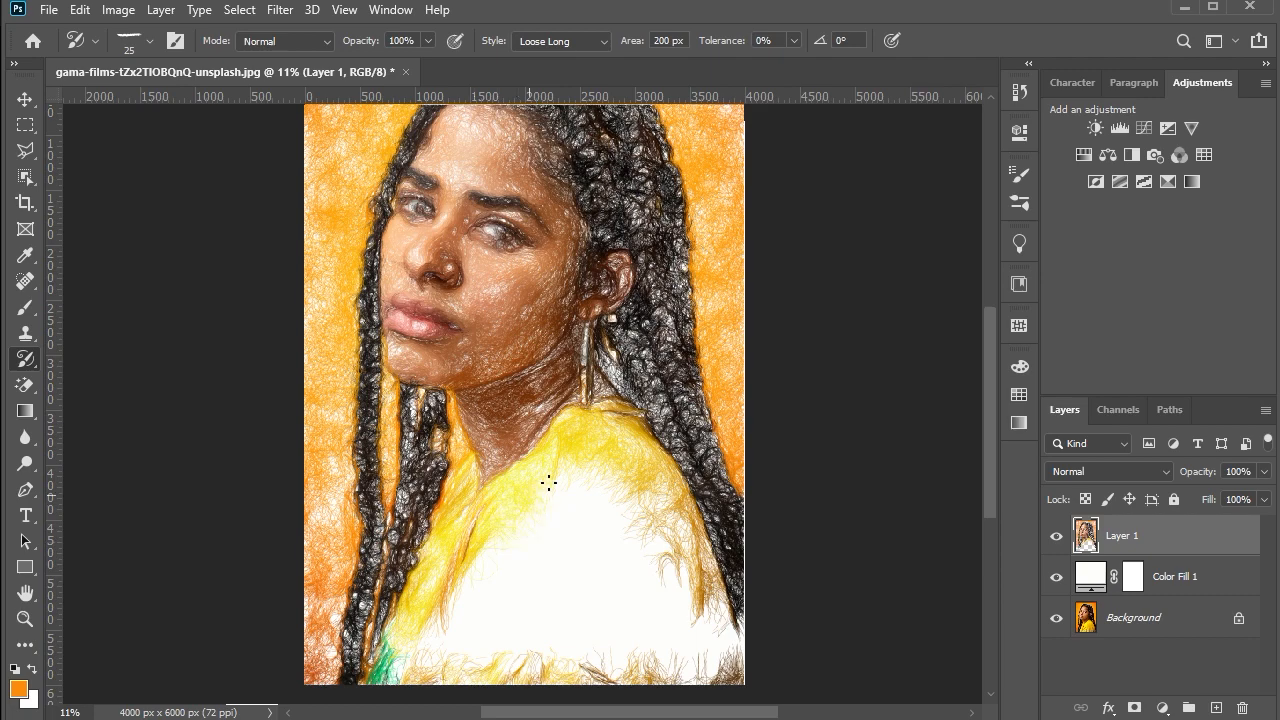
mouse_move(570, 472)
left_mouse_down()
mouse_move(604, 487)
mouse_move(736, 668)
mouse_move(702, 555)
mouse_move(617, 478)
mouse_move(662, 502)
mouse_move(670, 670)
mouse_move(697, 632)
mouse_move(681, 677)
mouse_move(715, 650)
mouse_move(696, 690)
mouse_move(702, 614)
mouse_move(680, 579)
mouse_move(682, 659)
mouse_move(678, 582)
mouse_move(644, 536)
mouse_move(659, 587)
mouse_move(651, 681)
mouse_move(639, 588)
mouse_move(574, 493)
mouse_move(555, 500)
mouse_move(549, 676)
mouse_move(624, 672)
mouse_move(603, 560)
mouse_move(578, 537)
mouse_move(566, 655)
mouse_move(595, 680)
mouse_move(597, 557)
mouse_move(569, 523)
mouse_move(576, 587)
left_mouse_up()
mouse_move(636, 556)
left_mouse_down()
mouse_move(609, 569)
mouse_move(668, 668)
left_mouse_up()
mouse_move(637, 577)
left_mouse_down()
mouse_move(575, 612)
mouse_move(525, 678)
mouse_move(534, 507)
left_mouse_up()
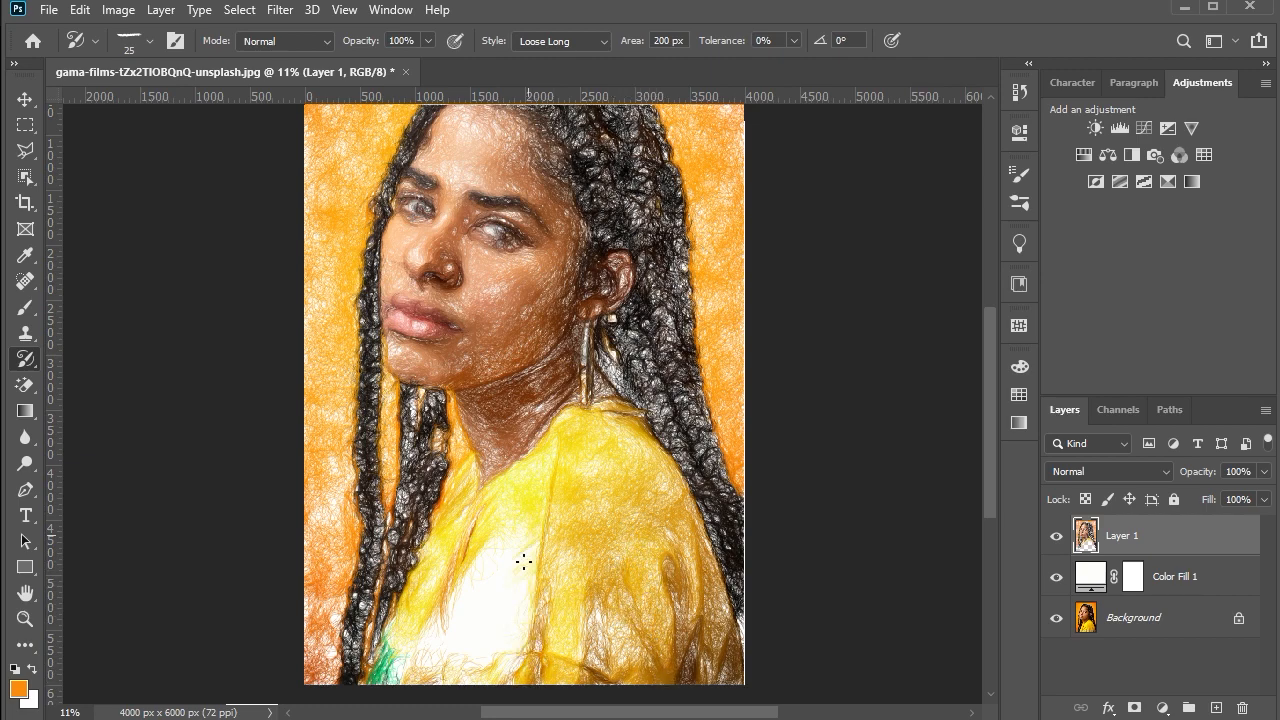
Step: Fill the remaining white front of the yellow top and go over its sleeve again with denser strokes
mouse_move(523, 562)
left_mouse_down()
mouse_move(508, 680)
mouse_move(392, 672)
mouse_move(443, 620)
mouse_move(429, 651)
mouse_move(443, 655)
mouse_move(505, 548)
mouse_move(481, 577)
left_mouse_up()
mouse_move(466, 626)
left_mouse_down()
mouse_move(454, 657)
mouse_move(463, 681)
left_mouse_up()
left_click_drag(498, 625, 515, 568)
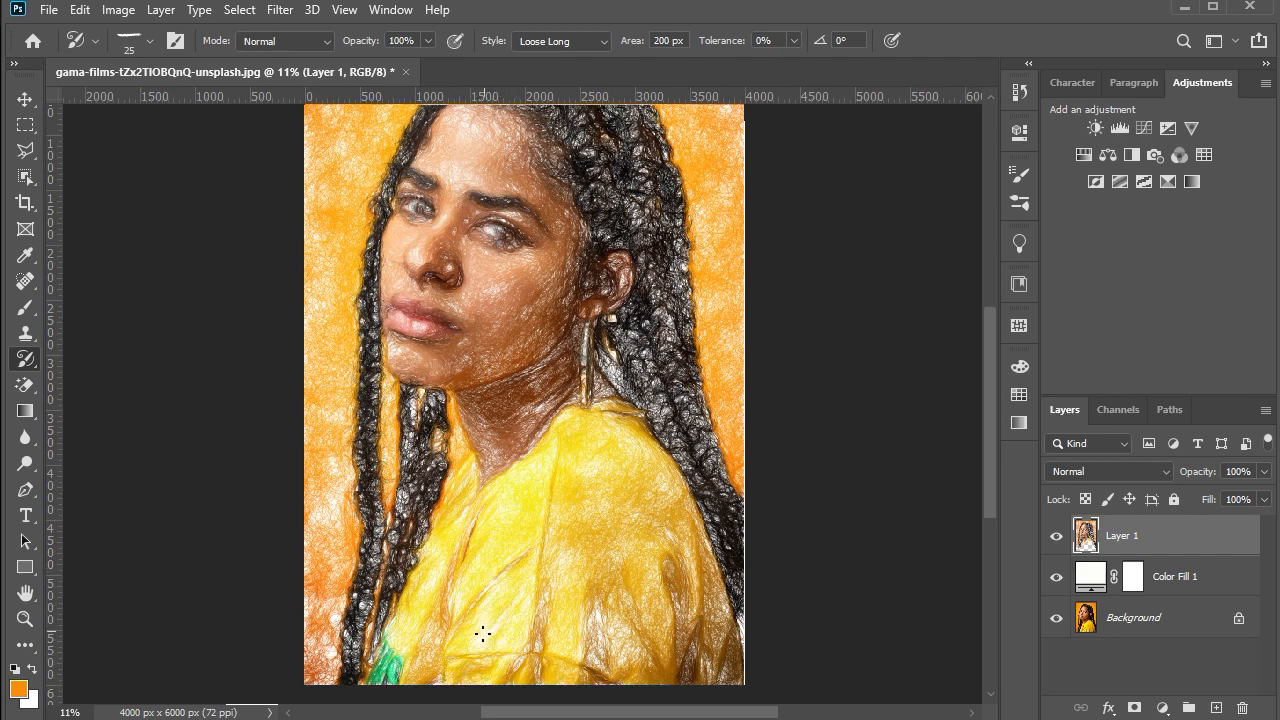
left_click_drag(530, 623, 550, 576)
mouse_move(595, 628)
left_mouse_down()
mouse_move(590, 668)
mouse_move(665, 493)
left_mouse_up()
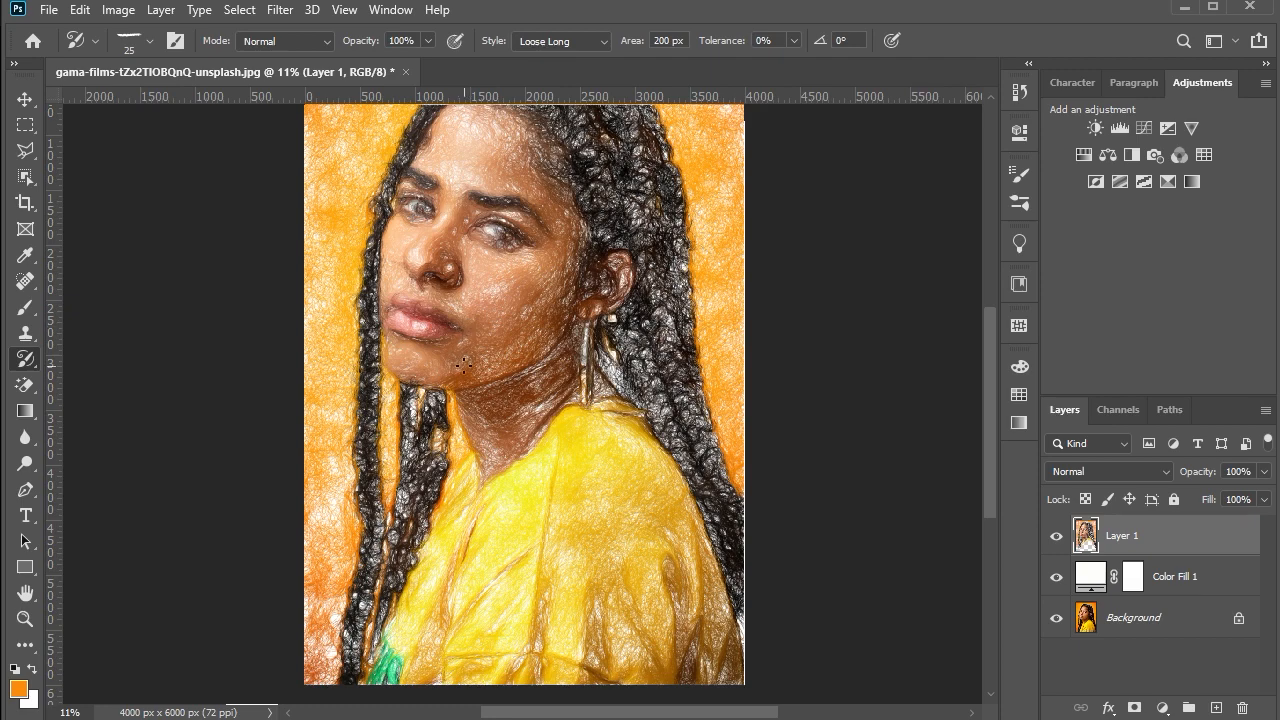
Step: Build up denser strokes over the face, jaw, neck and earring
left_click_drag(527, 345, 545, 348)
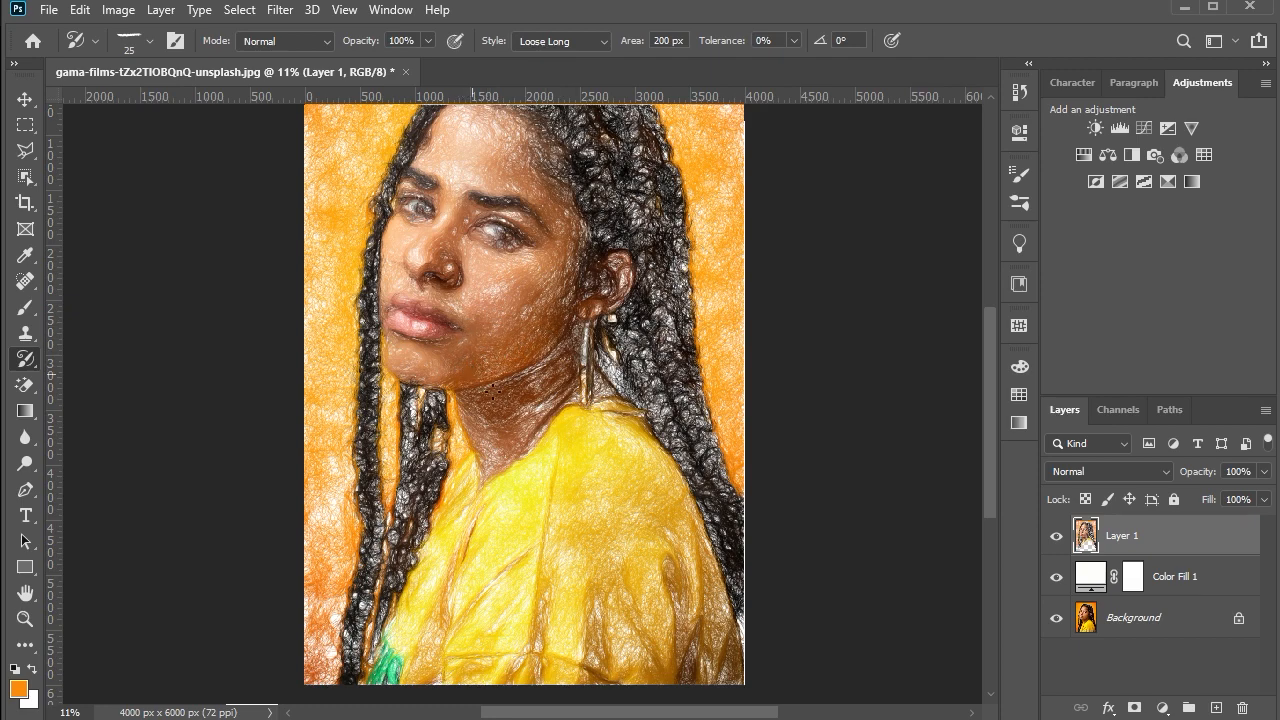
left_click_drag(492, 390, 537, 370)
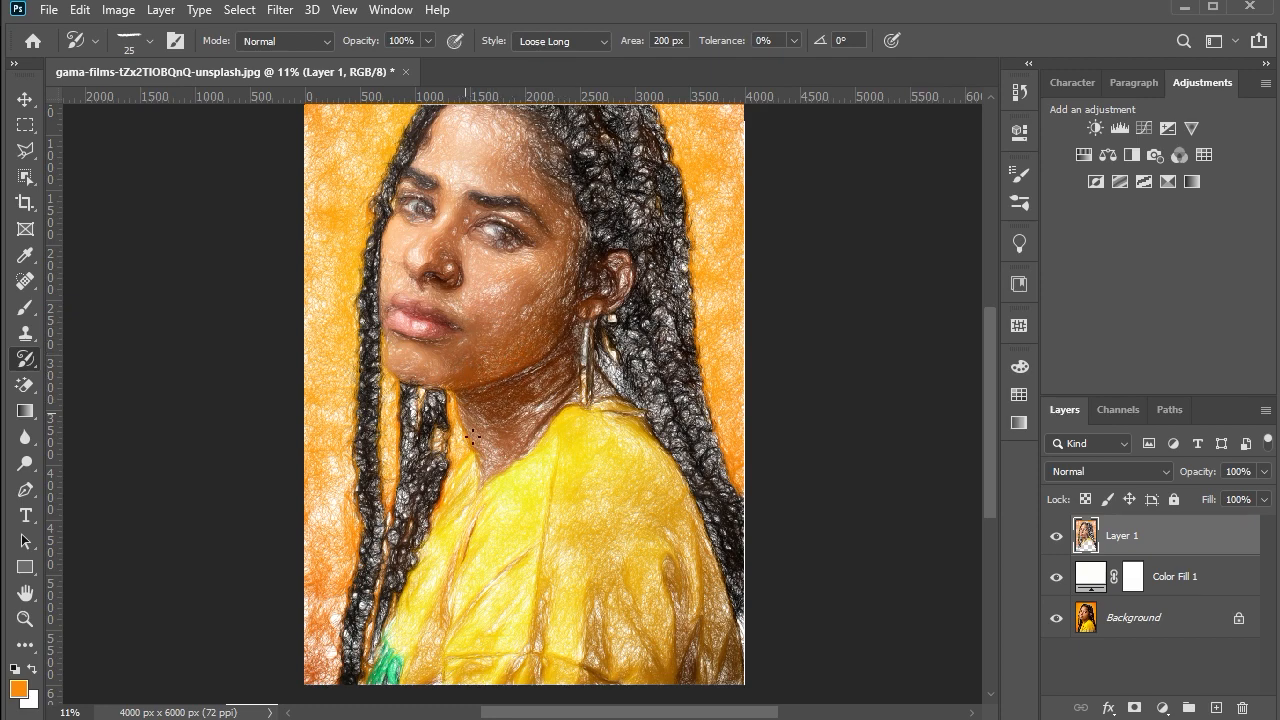
mouse_move(600, 360)
left_mouse_down()
mouse_move(618, 398)
mouse_move(537, 372)
left_mouse_up()
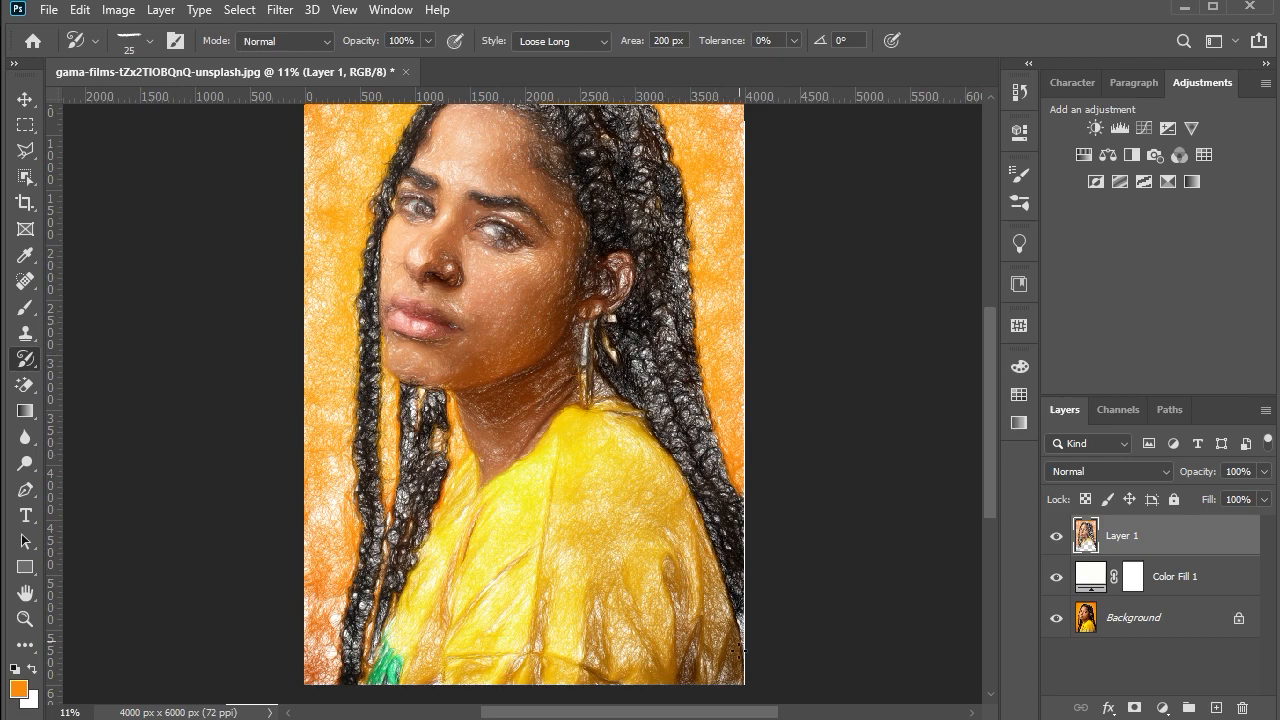
Step: Cover the white gap beside the sleeve at the canvas edge and darken the braids behind the ear
left_click_drag(727, 621, 760, 562)
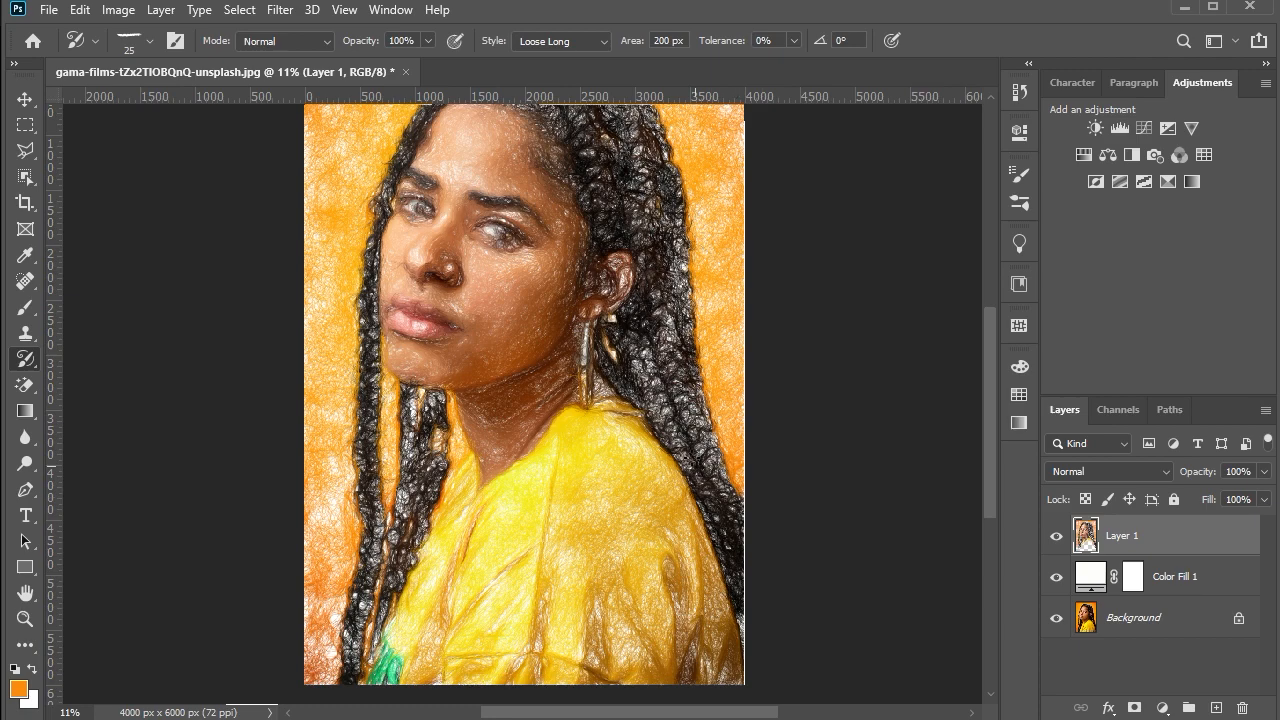
left_click_drag(662, 410, 648, 365)
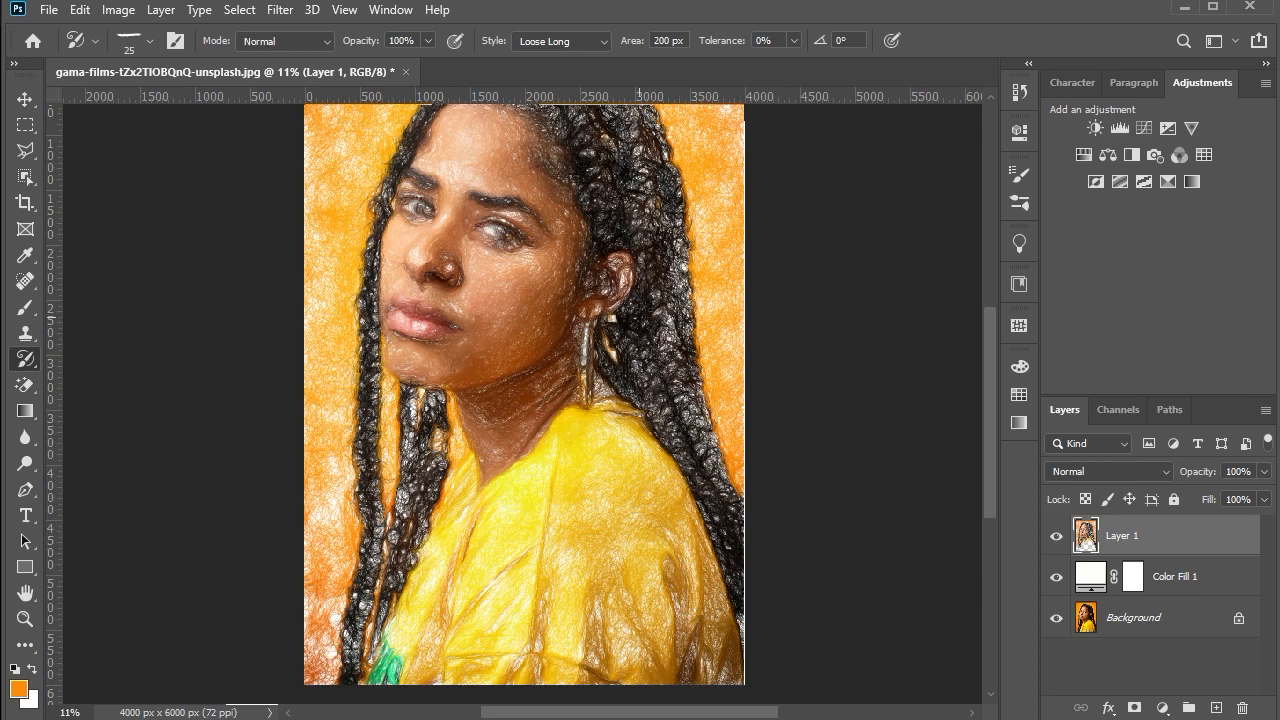
mouse_move(652, 255)
left_mouse_down()
mouse_move(680, 272)
mouse_move(672, 390)
mouse_move(718, 476)
mouse_move(684, 252)
mouse_move(628, 118)
left_mouse_up()
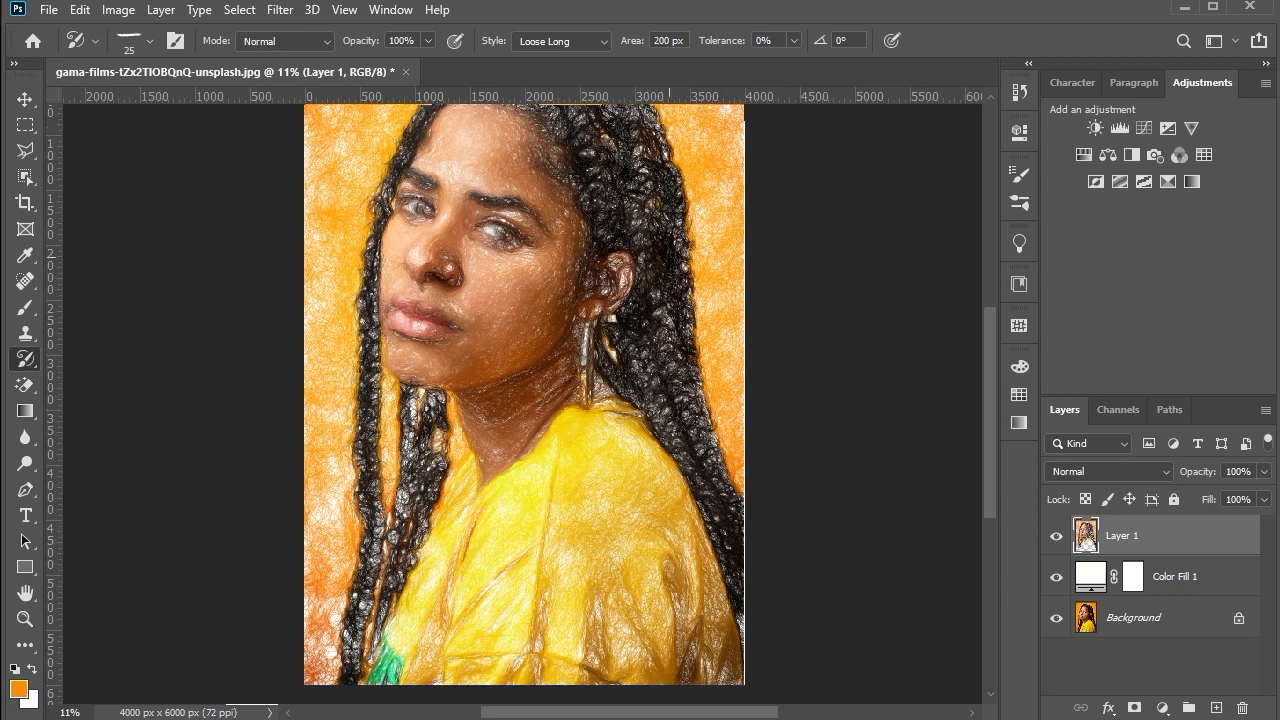
Step: Darken the braids in front of the shoulder and thicken the orange background beside them
left_click_drag(389, 478, 395, 548)
mouse_move(350, 648)
left_mouse_down()
mouse_move(370, 485)
mouse_move(413, 400)
mouse_move(410, 500)
mouse_move(337, 466)
mouse_move(318, 540)
mouse_move(310, 160)
mouse_move(320, 367)
left_mouse_up()
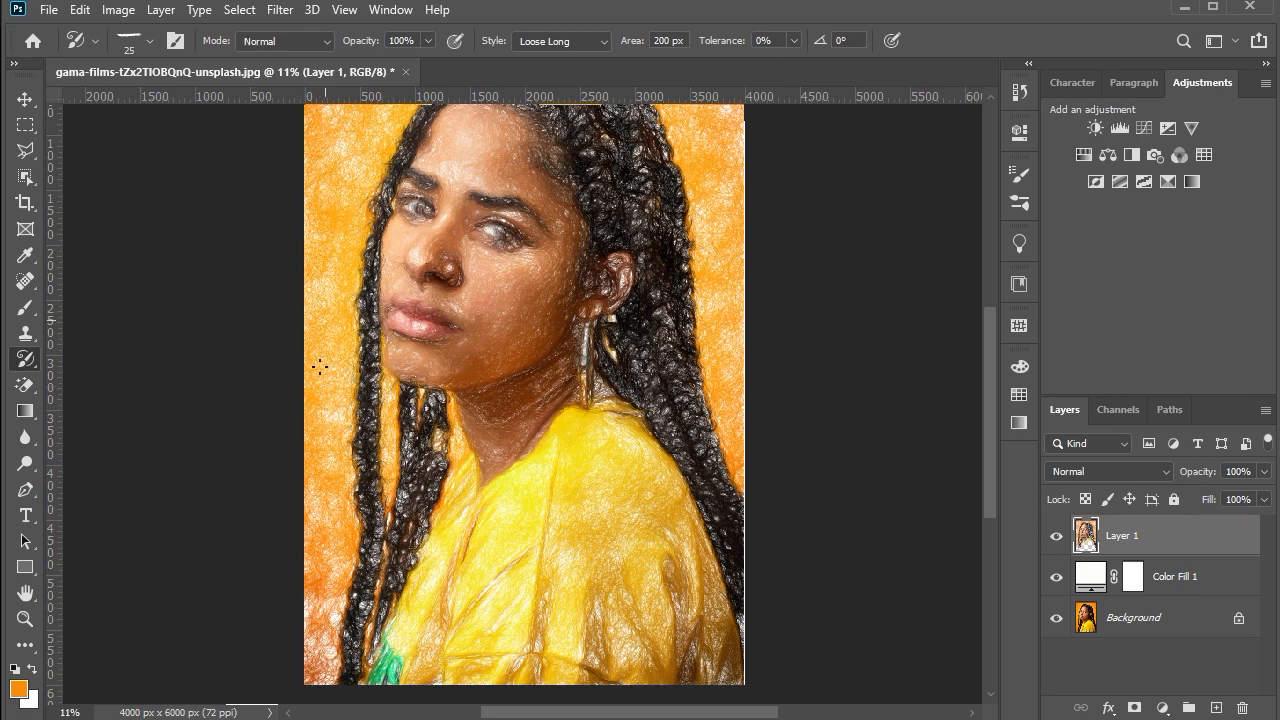
left_click_drag(335, 633, 325, 668)
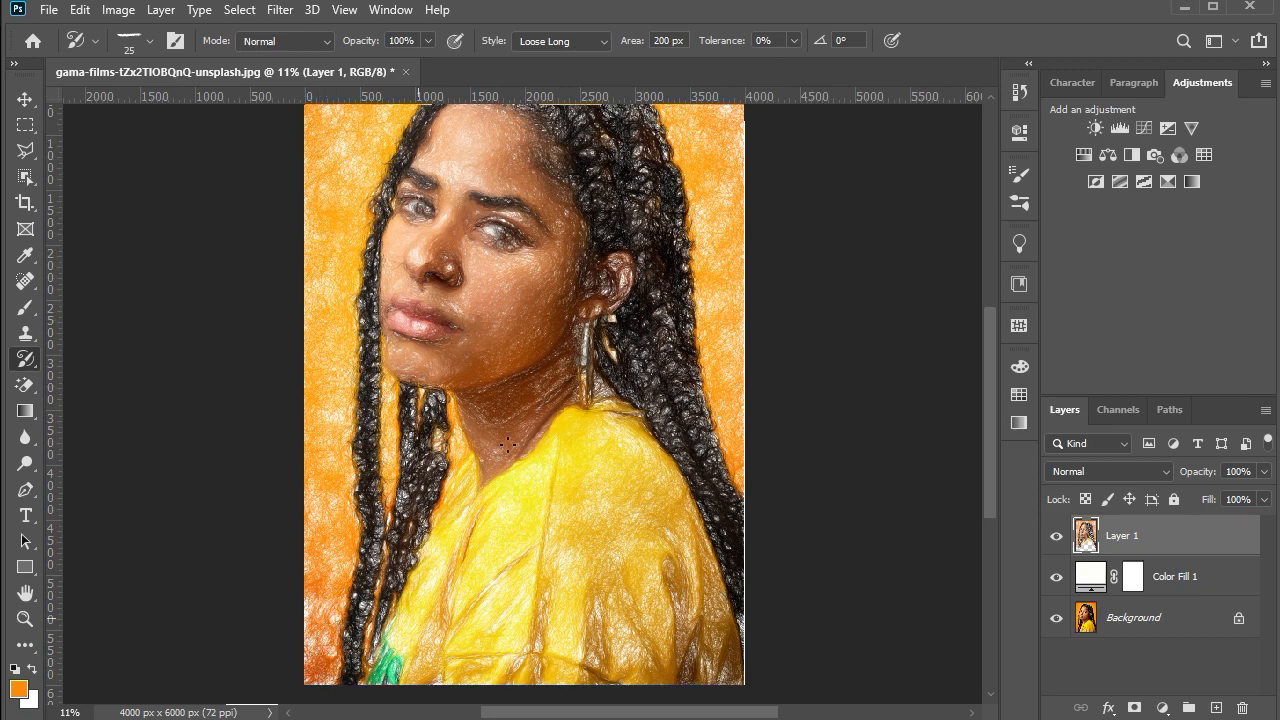
Step: Fit the whole image in view and build up denser strokes on the hair, neckline, forehead and ear
key("ctrl+0")
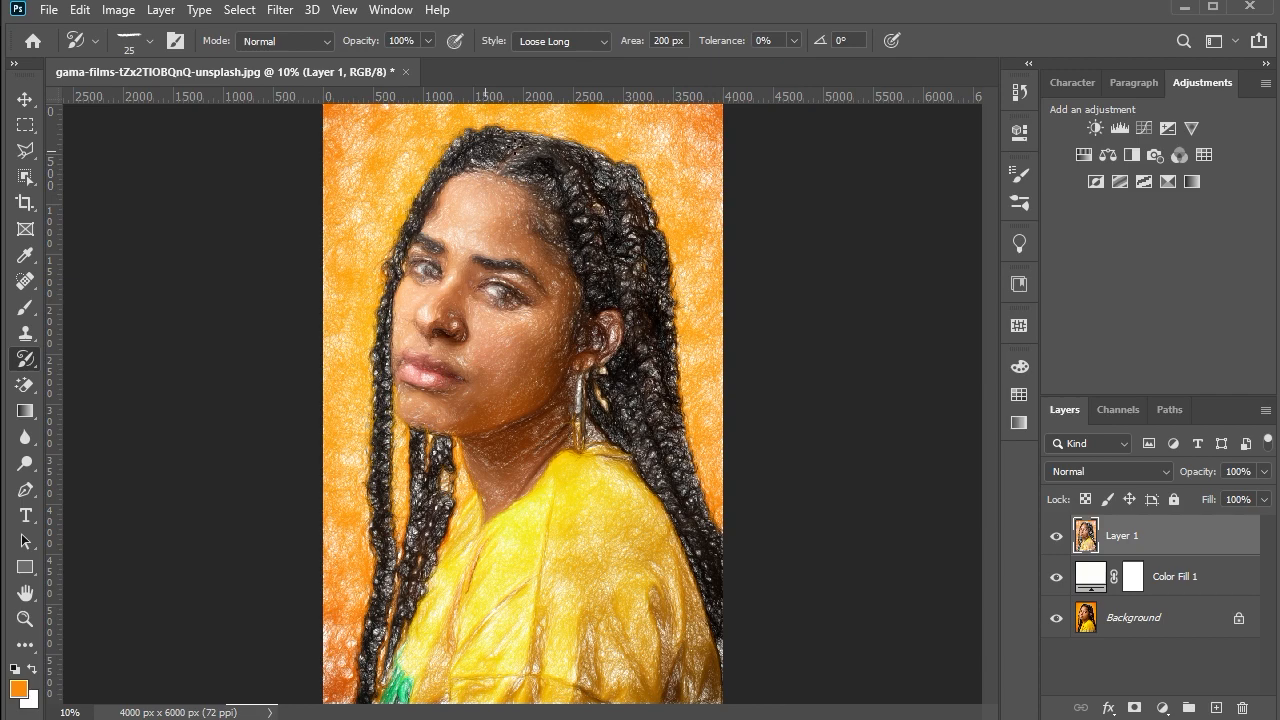
mouse_move(488, 156)
left_mouse_down()
mouse_move(600, 160)
mouse_move(638, 181)
left_mouse_up()
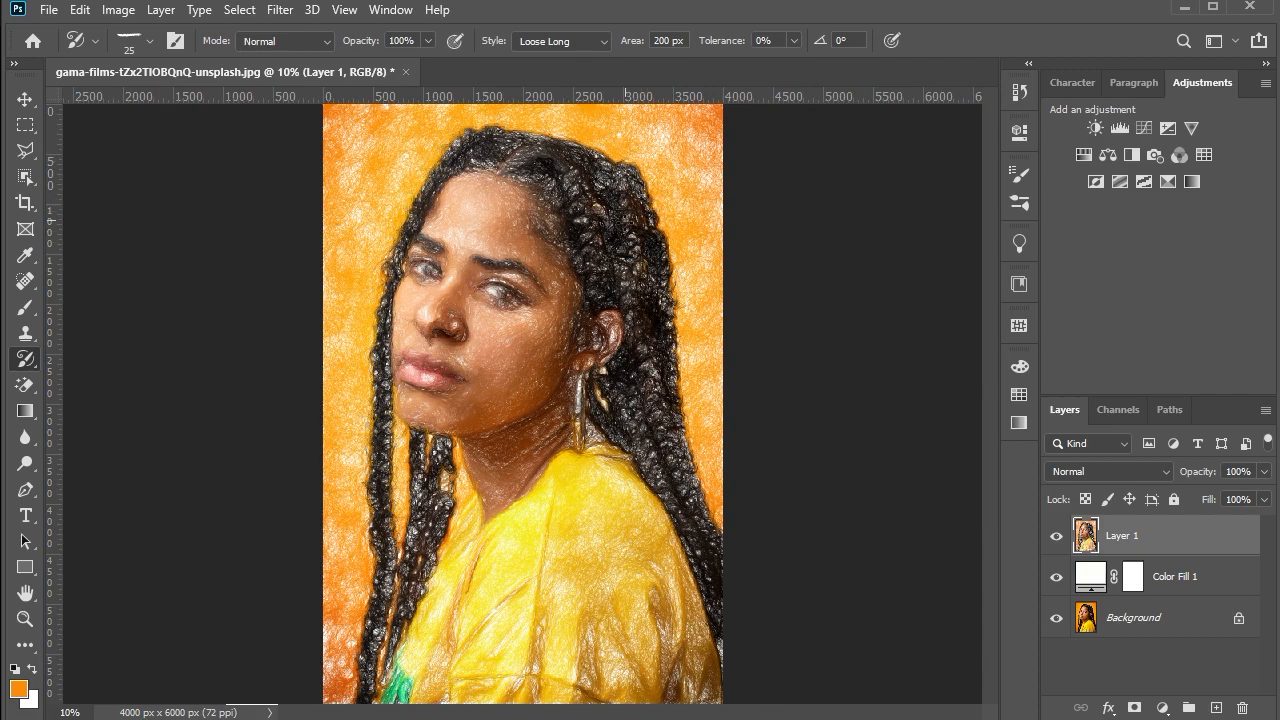
left_click_drag(612, 430, 593, 465)
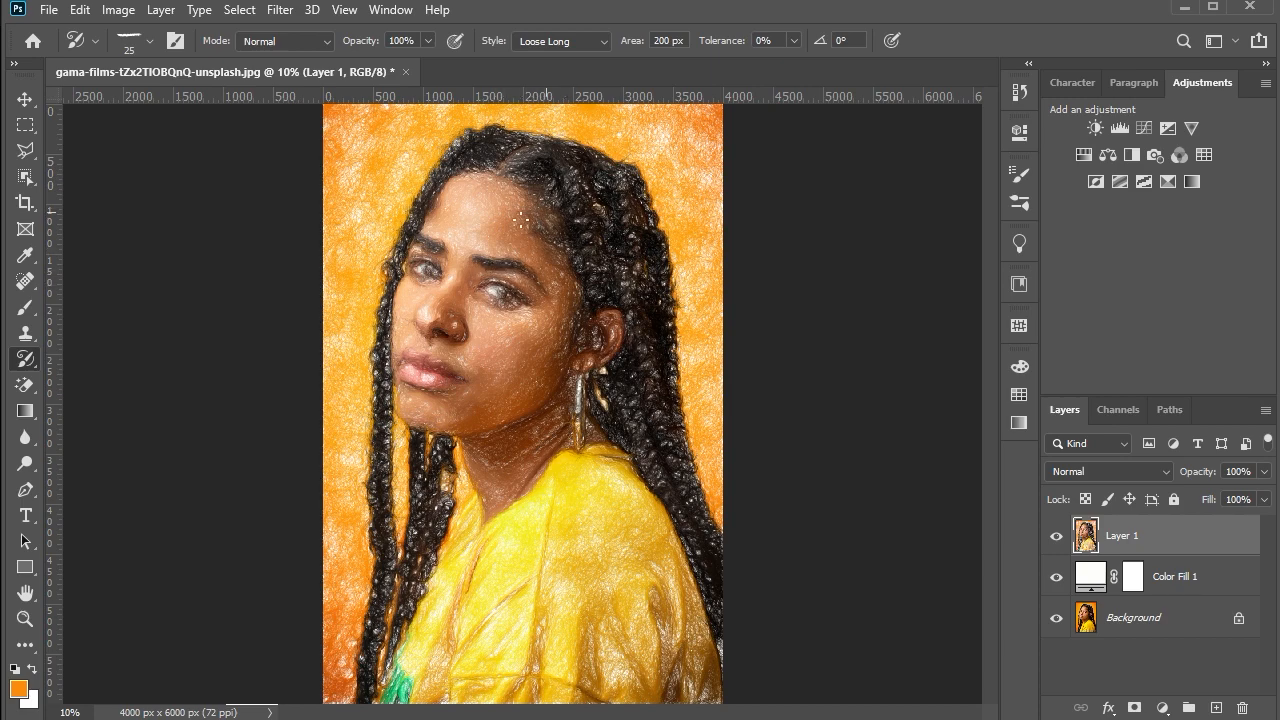
left_click_drag(532, 207, 538, 189)
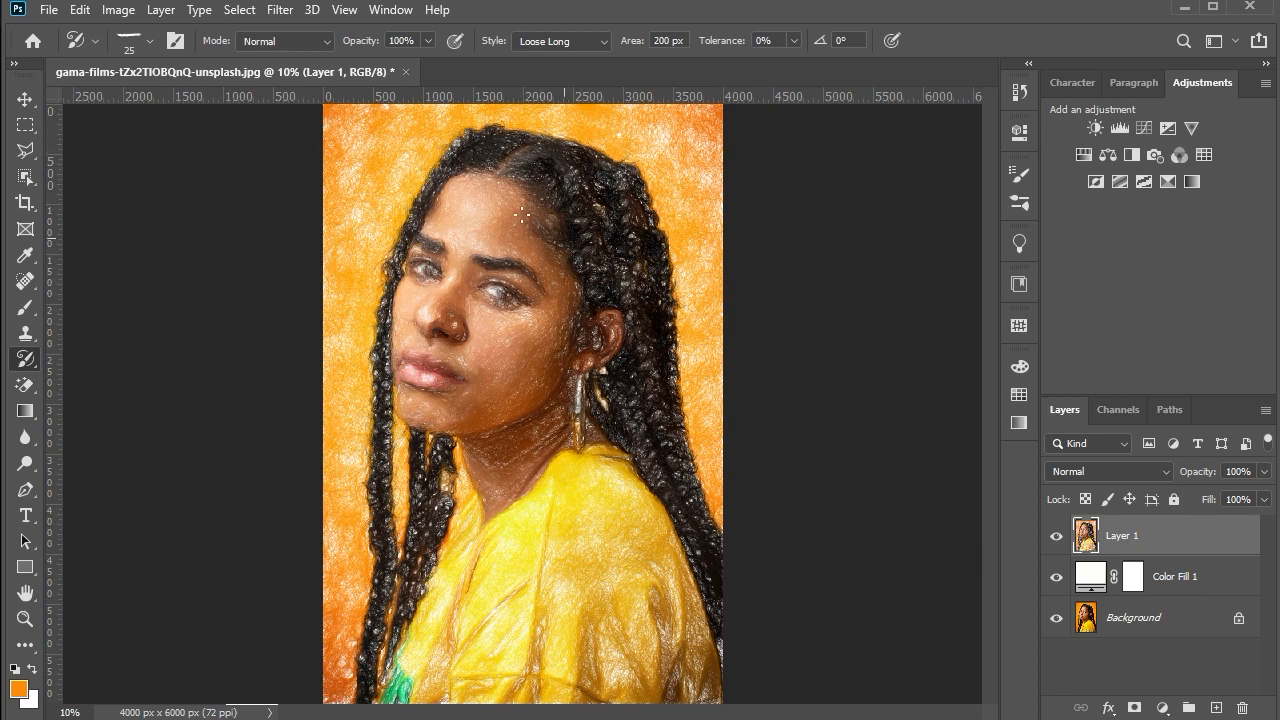
left_click_drag(591, 338, 562, 343)
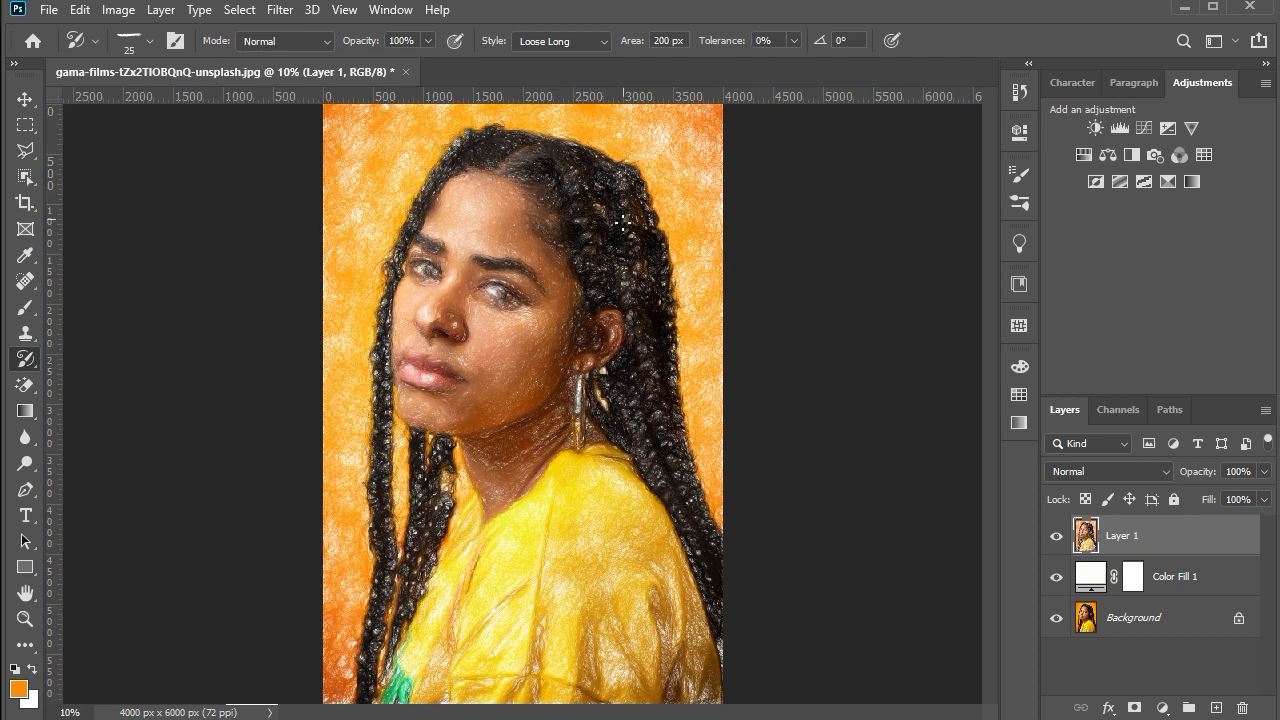
Step: Stamp all visible layers into a new layer above Layer 1 and convert it to a Smart Object
key("alt")
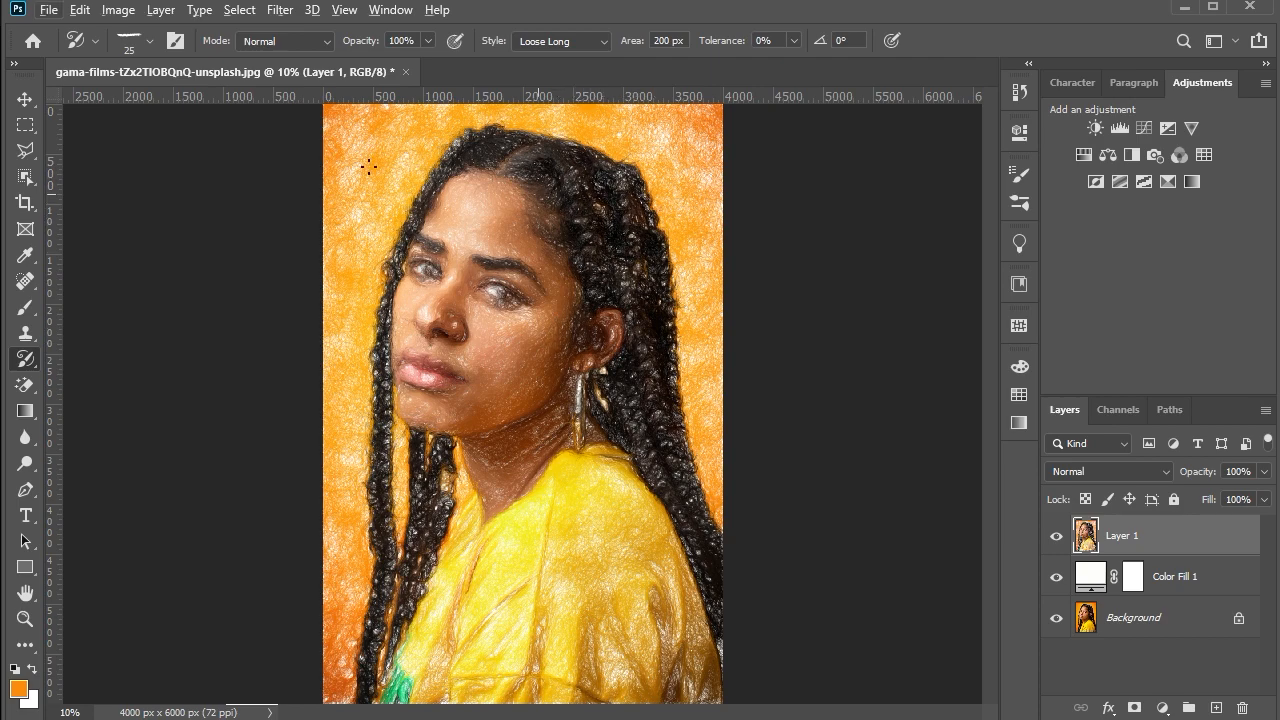
left_click(25, 99)
scroll(760, 303, "down", 3)
left_click(751, 309)
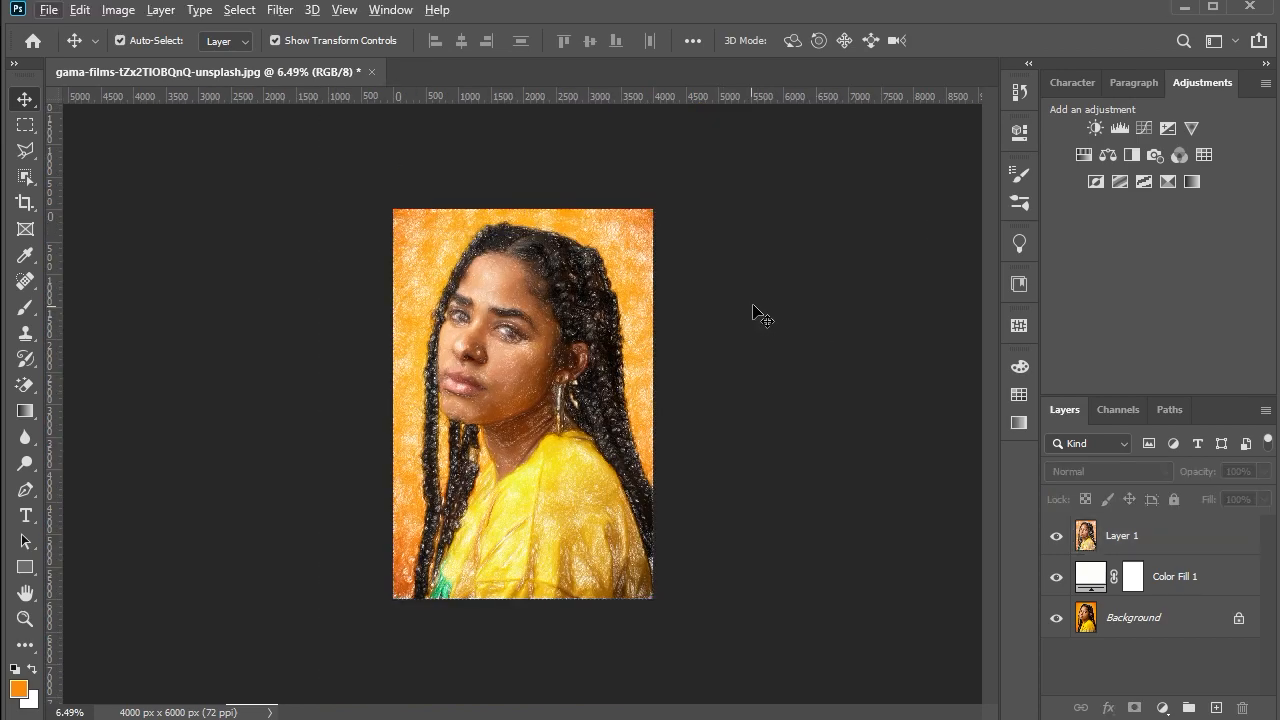
key("ctrl+shift+alt+e")
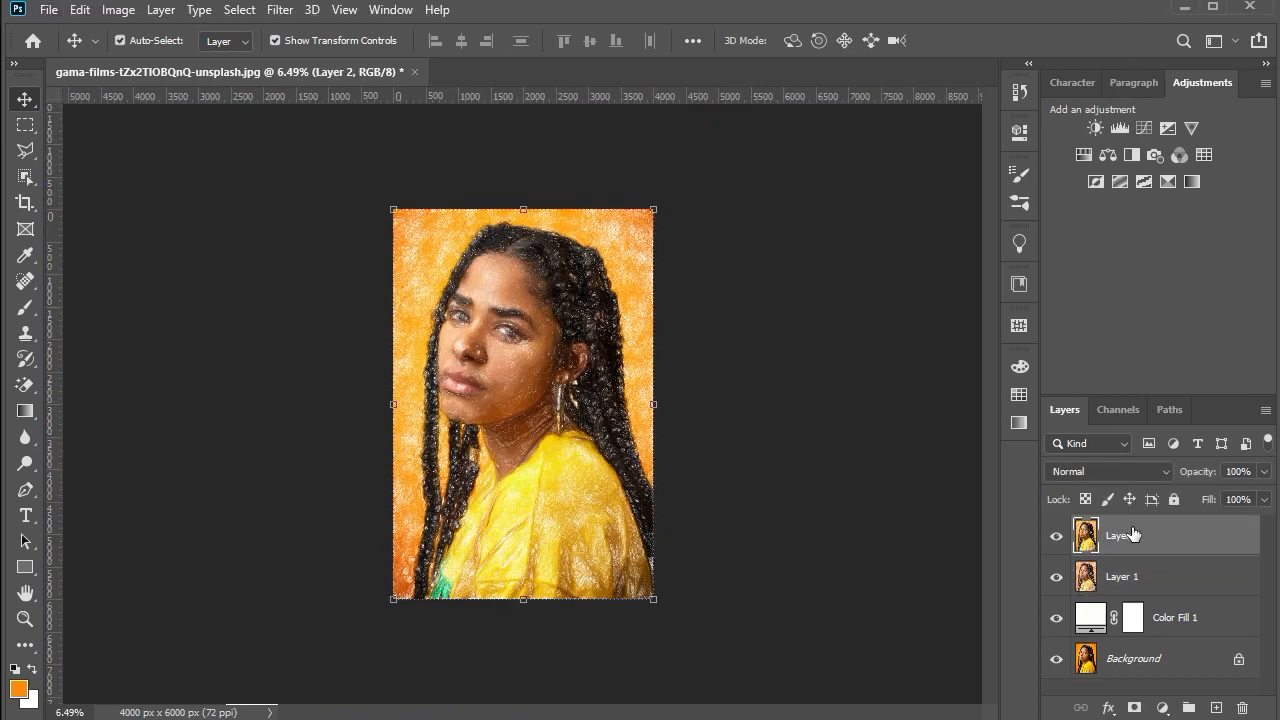
right_click(1132, 526)
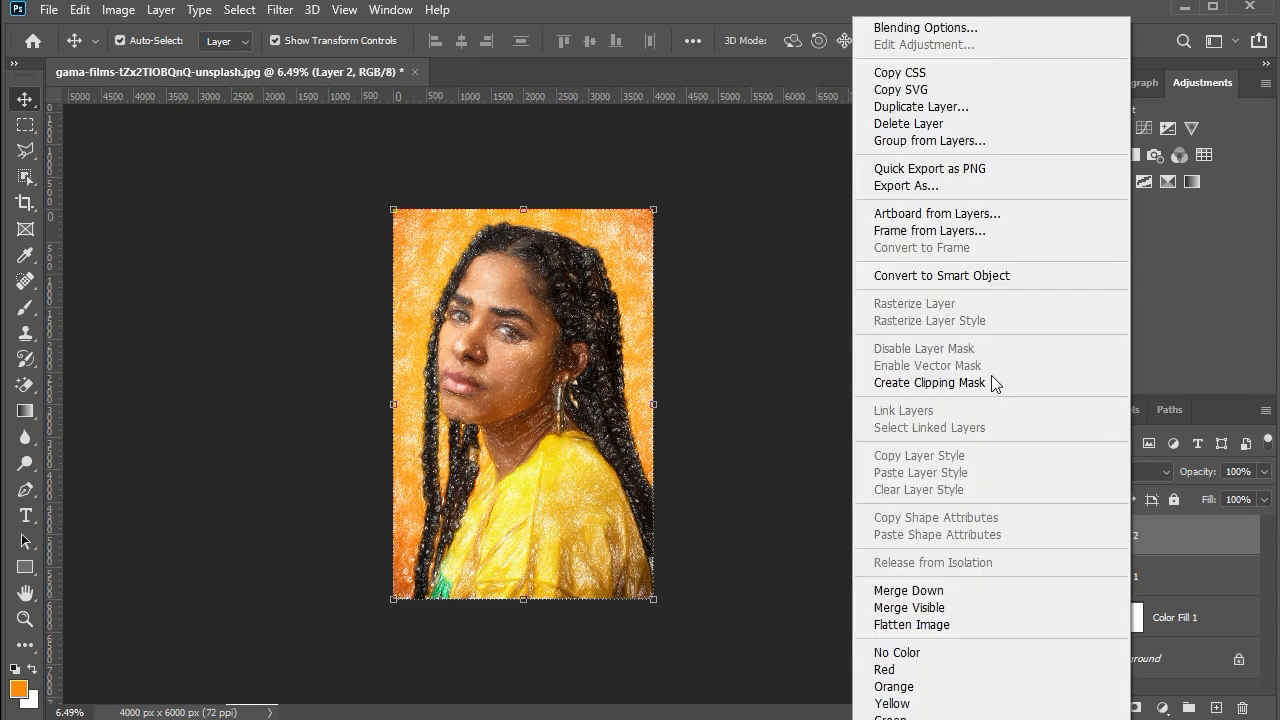
left_click(955, 276)
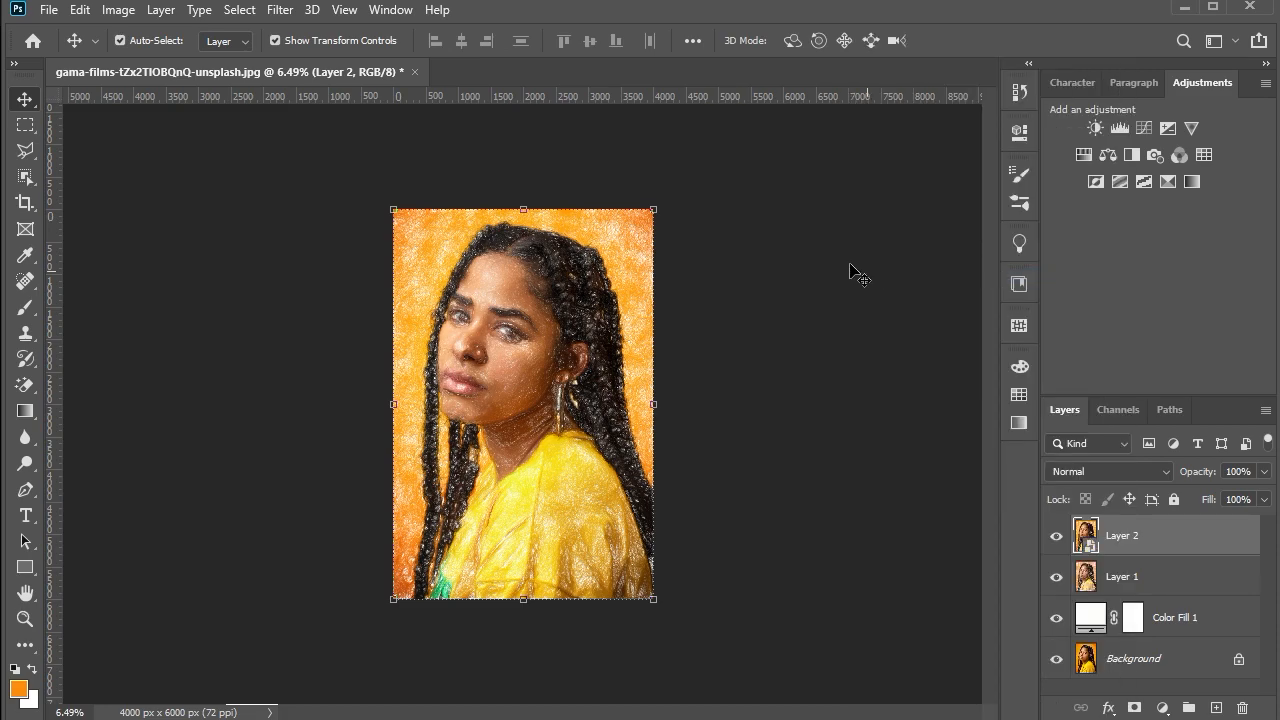
Step: Start a Camera Raw Filter on Layer 2 with Temperature +1, Contrast +8 and Highlights -13
left_click(280, 10)
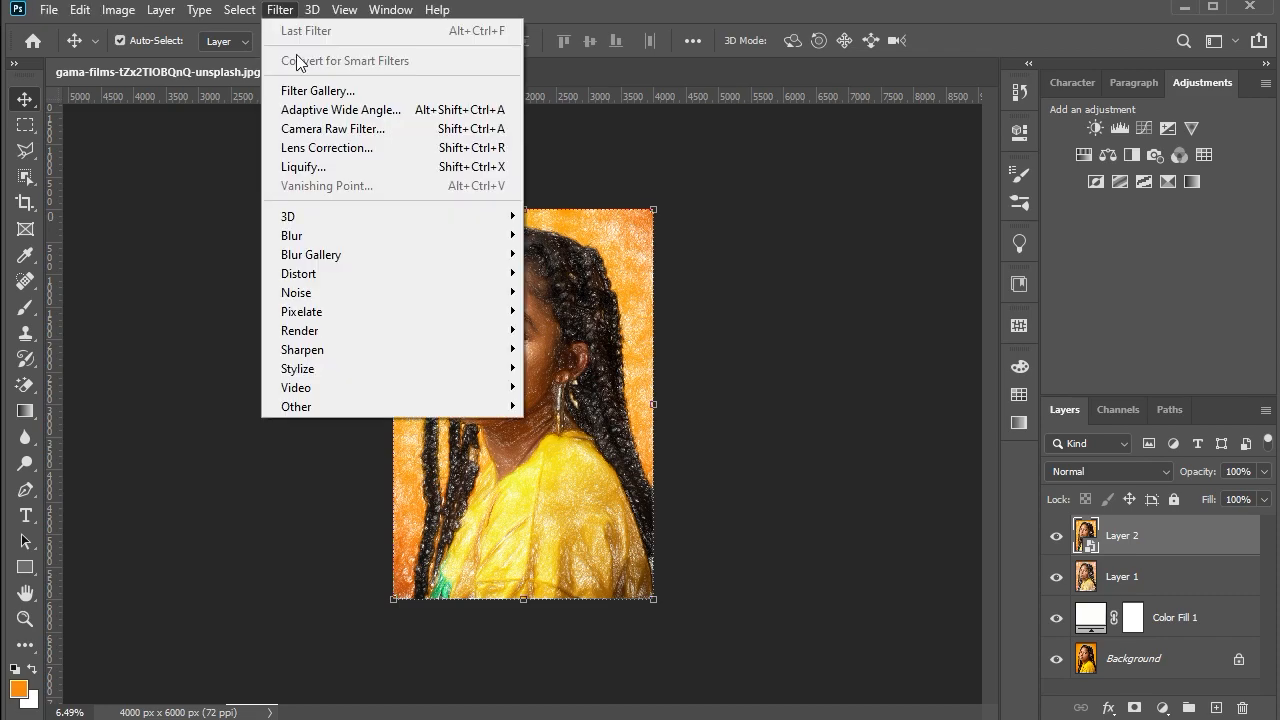
left_click(353, 128)
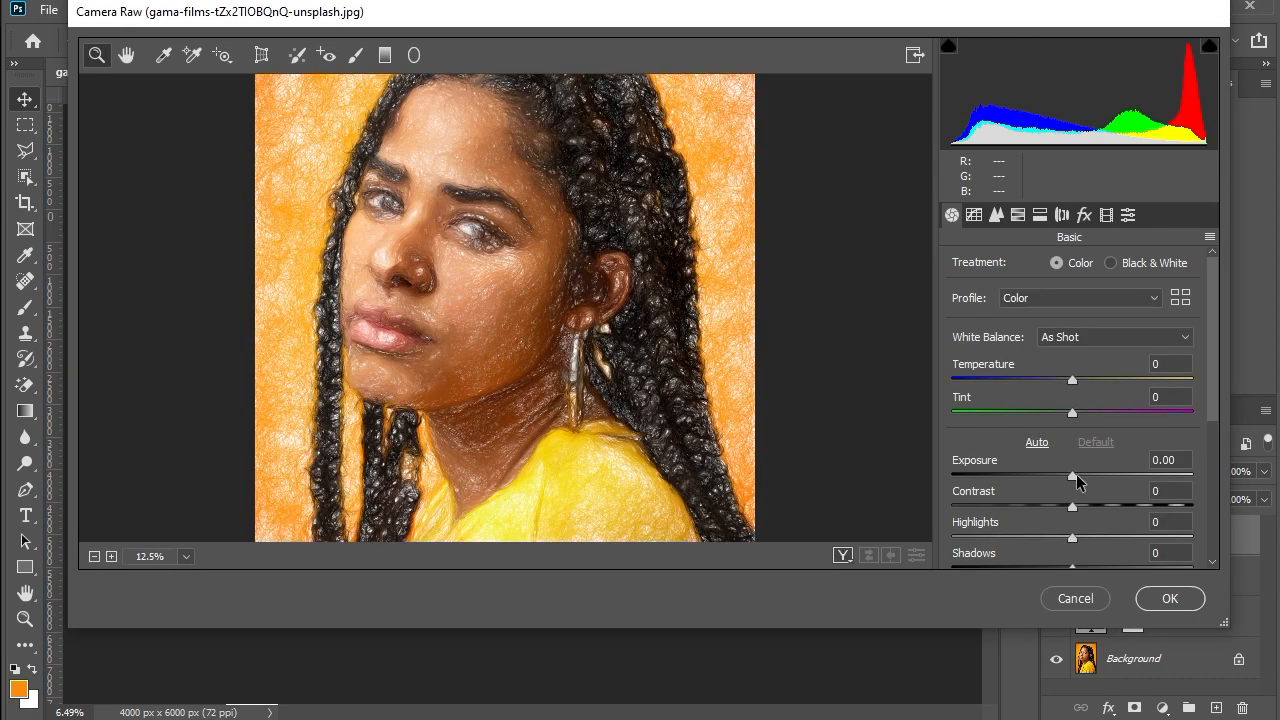
left_click(1076, 381)
left_click(1072, 507)
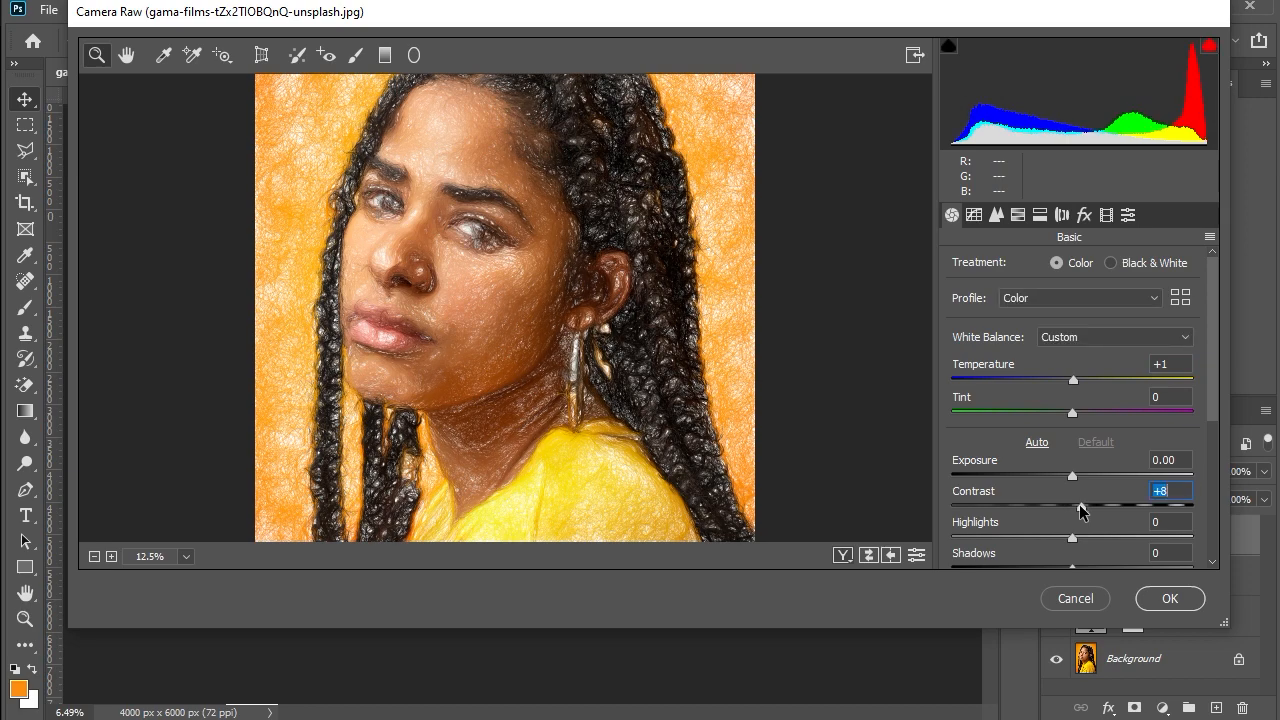
left_click(1059, 538)
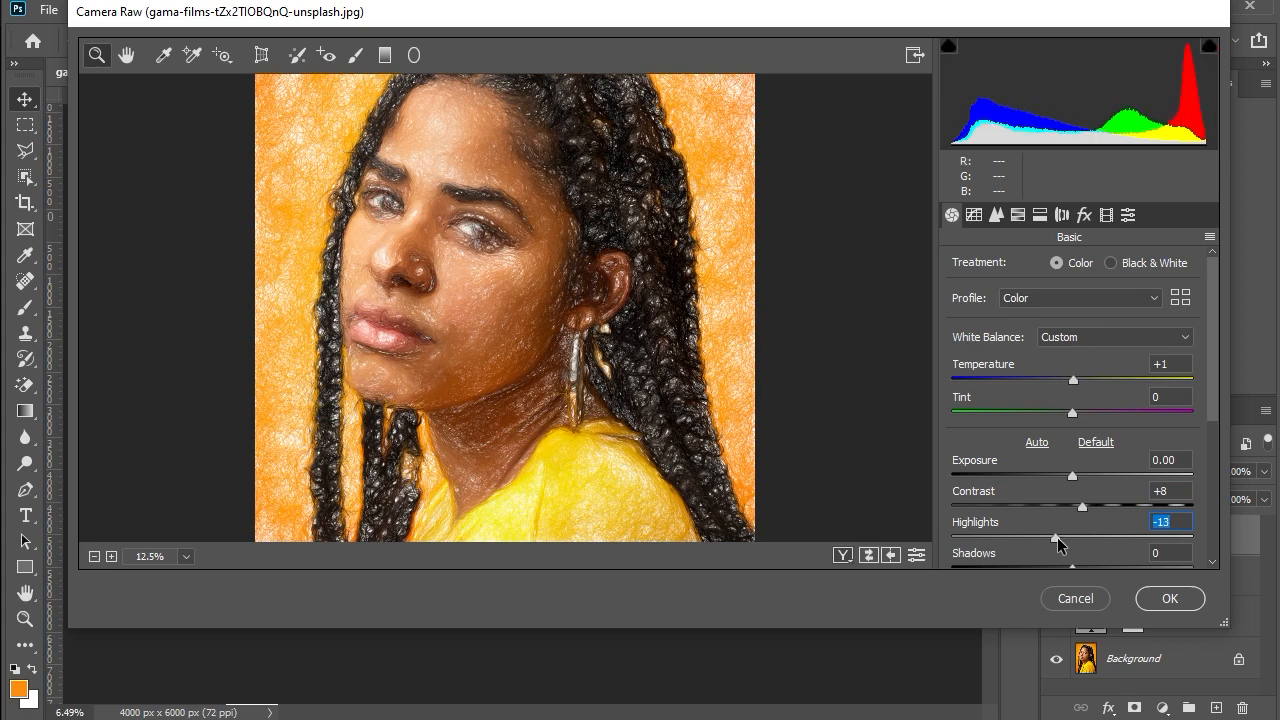
Step: Set Shadows to +5, Whites to -8 and Blacks to +7 in the Camera Raw Filter
scroll(1218, 420, "down", 1)
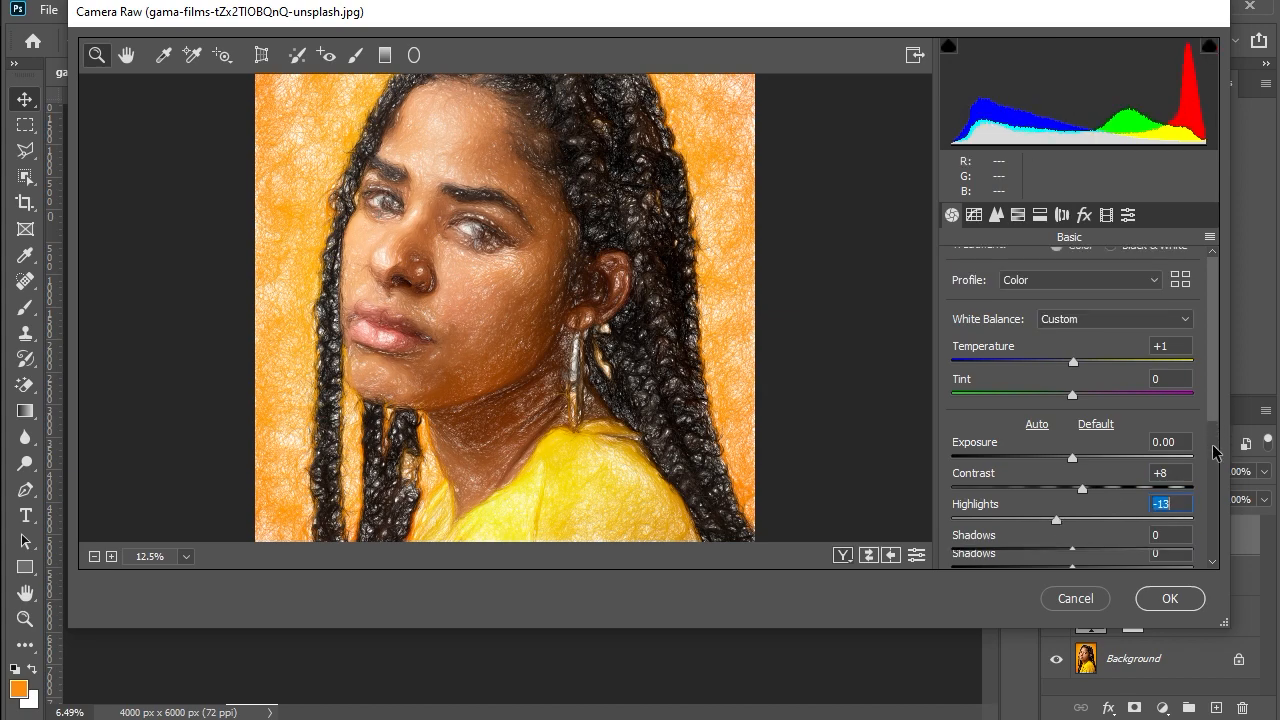
scroll(1216, 452, "down", 3)
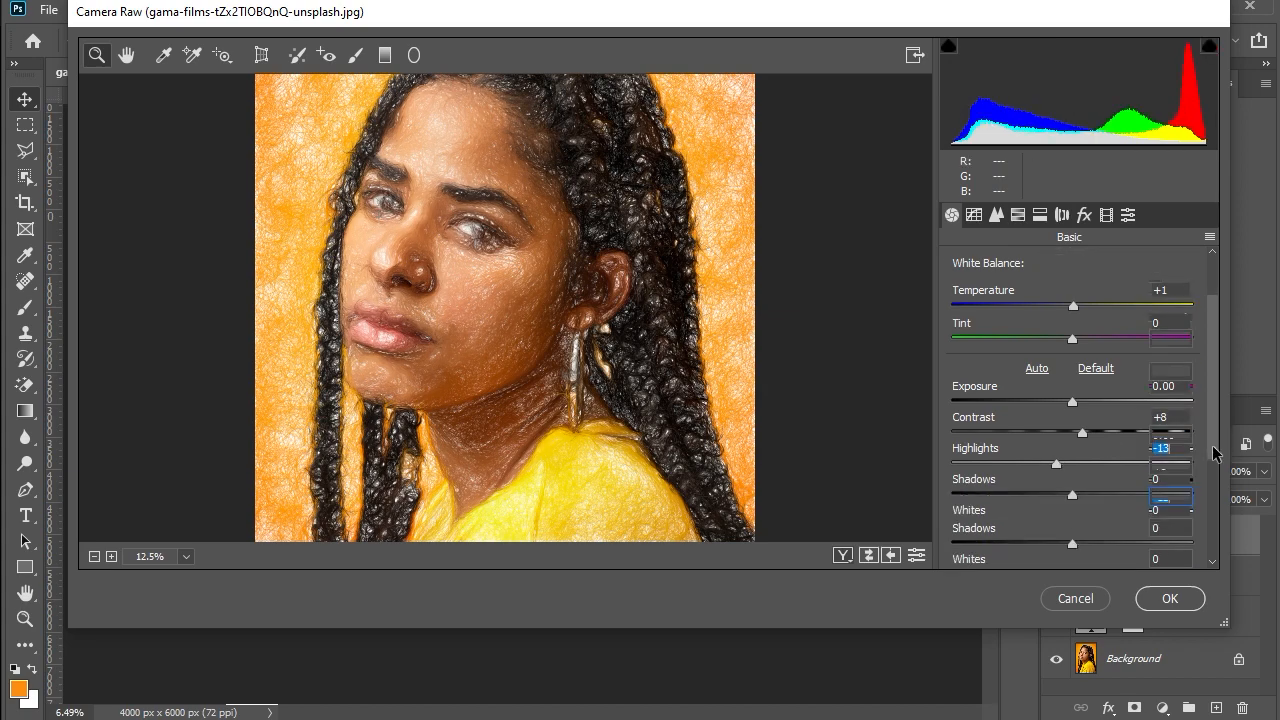
left_click(1078, 487)
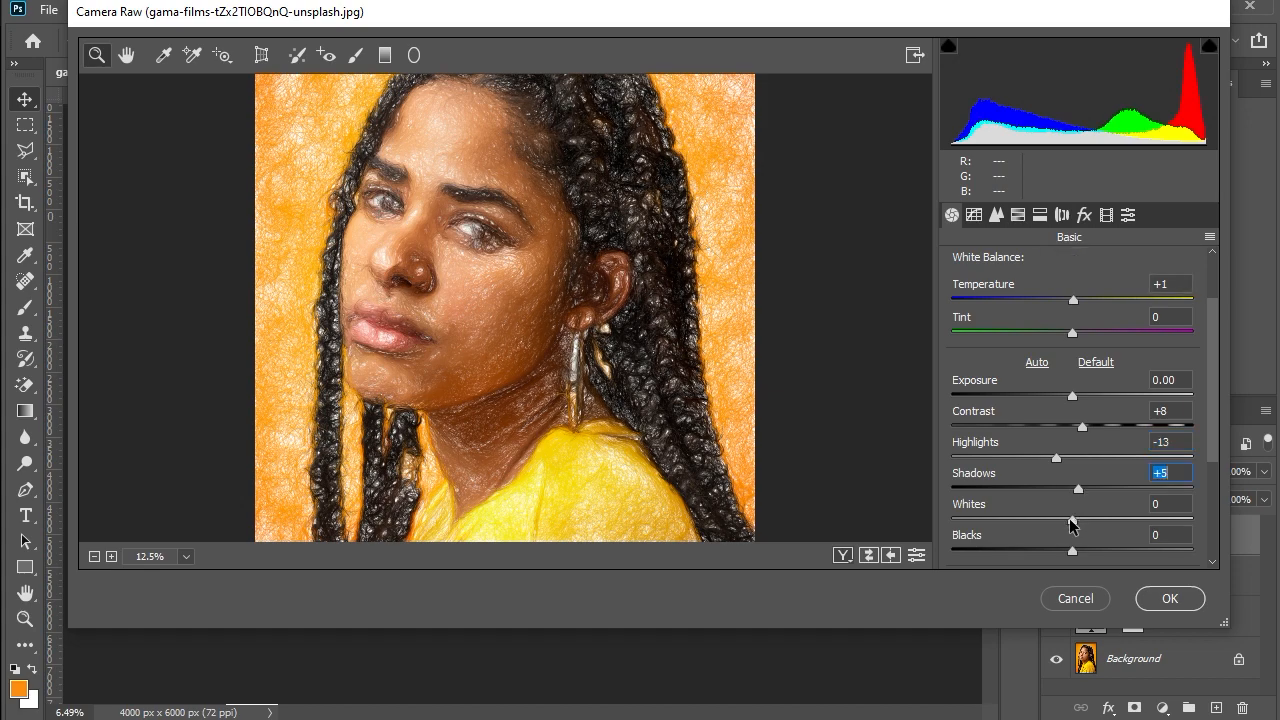
left_click_drag(1070, 520, 1063, 520)
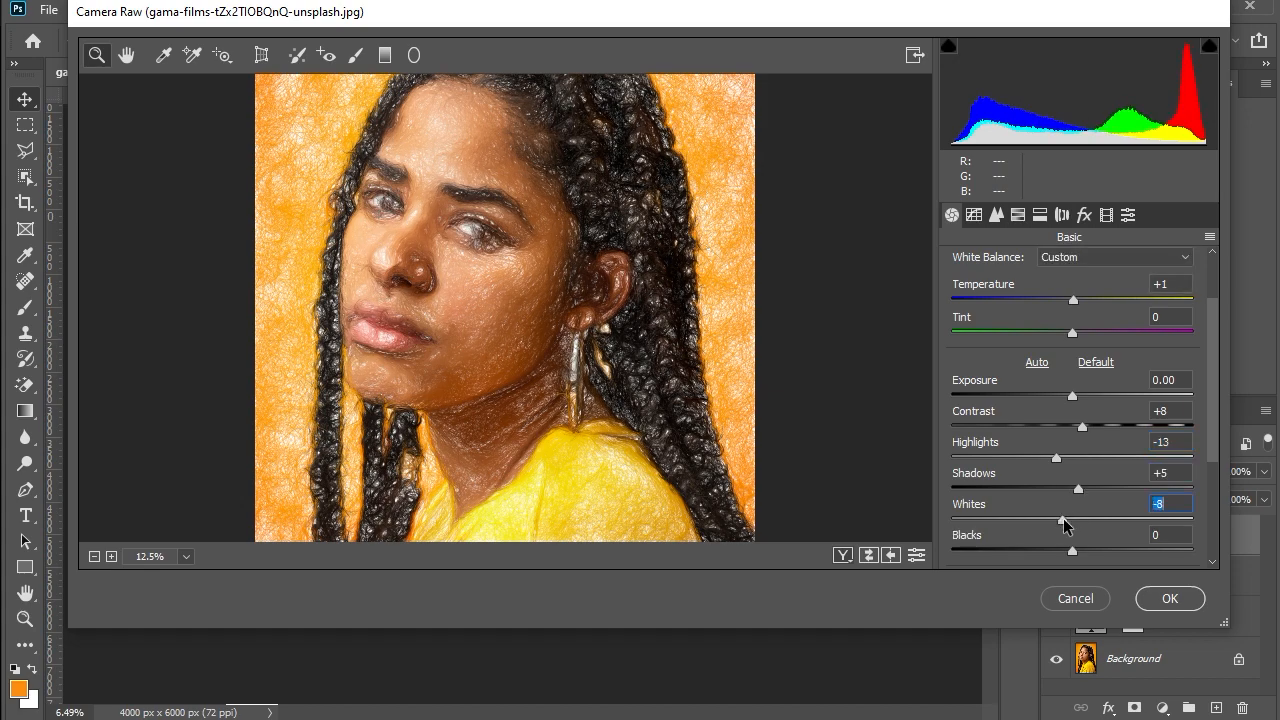
scroll(1214, 470, "down", 3)
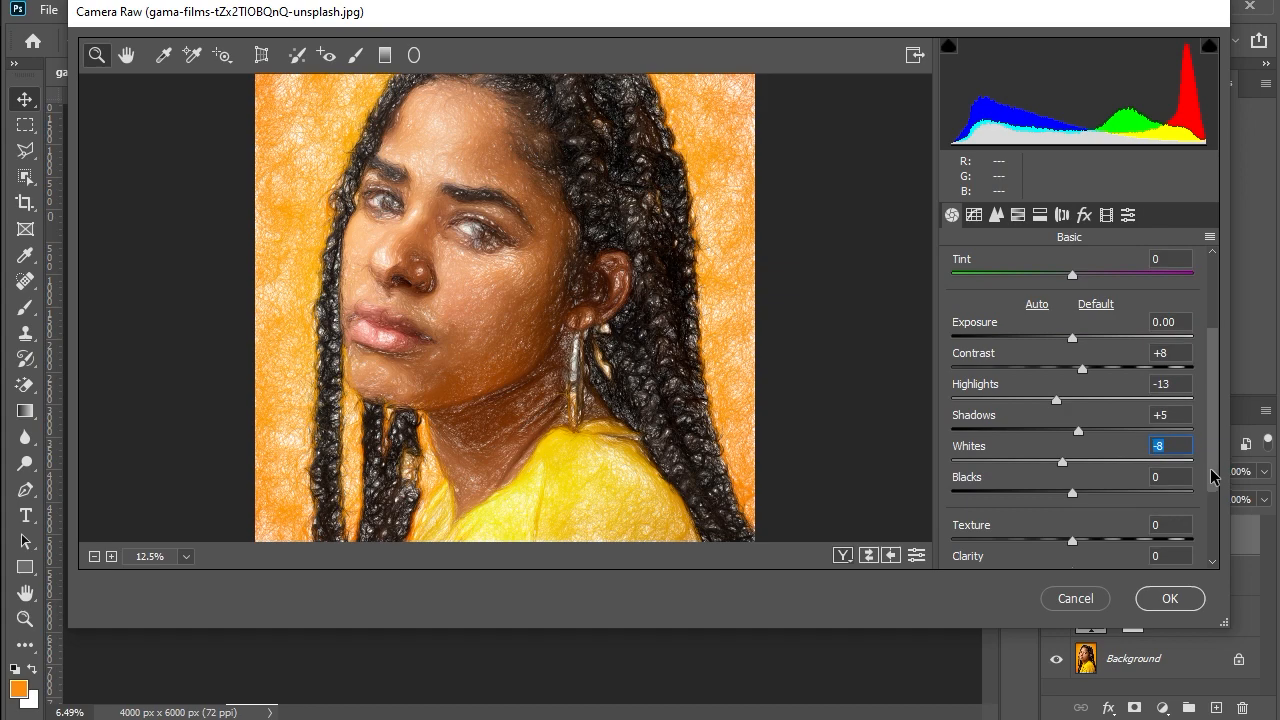
scroll(1082, 487, "down", 2)
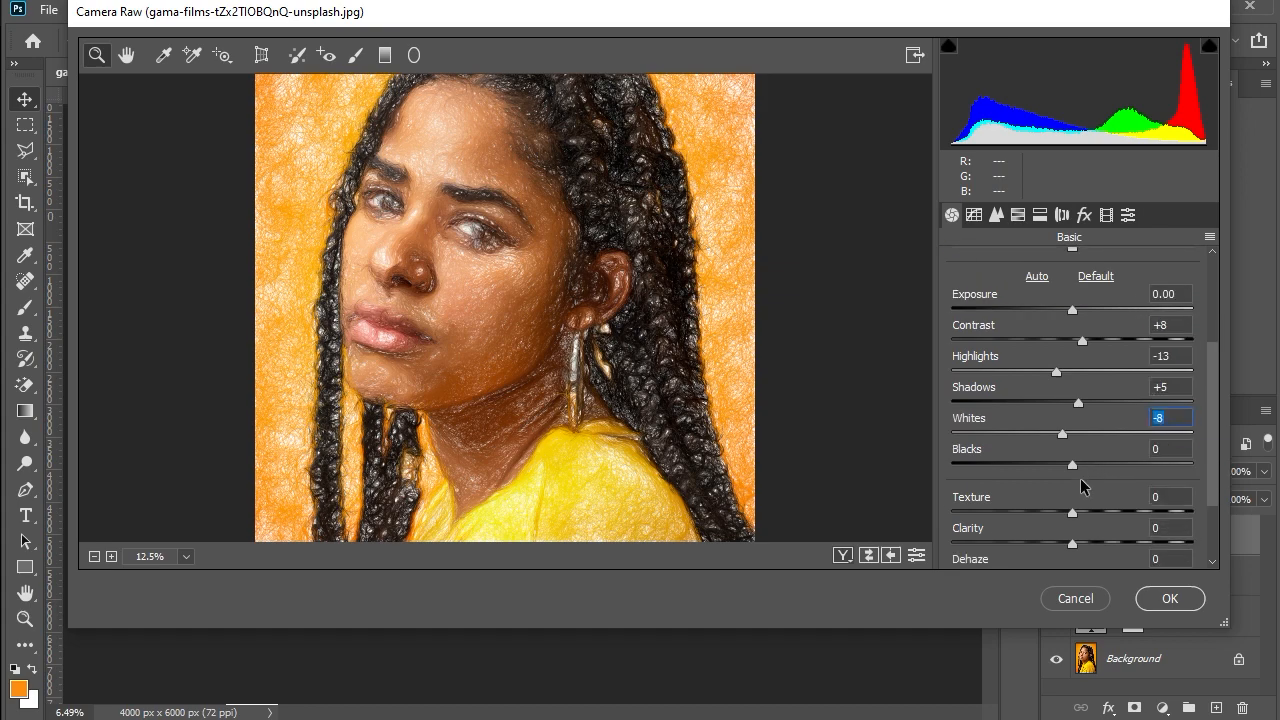
left_click_drag(1074, 464, 1082, 464)
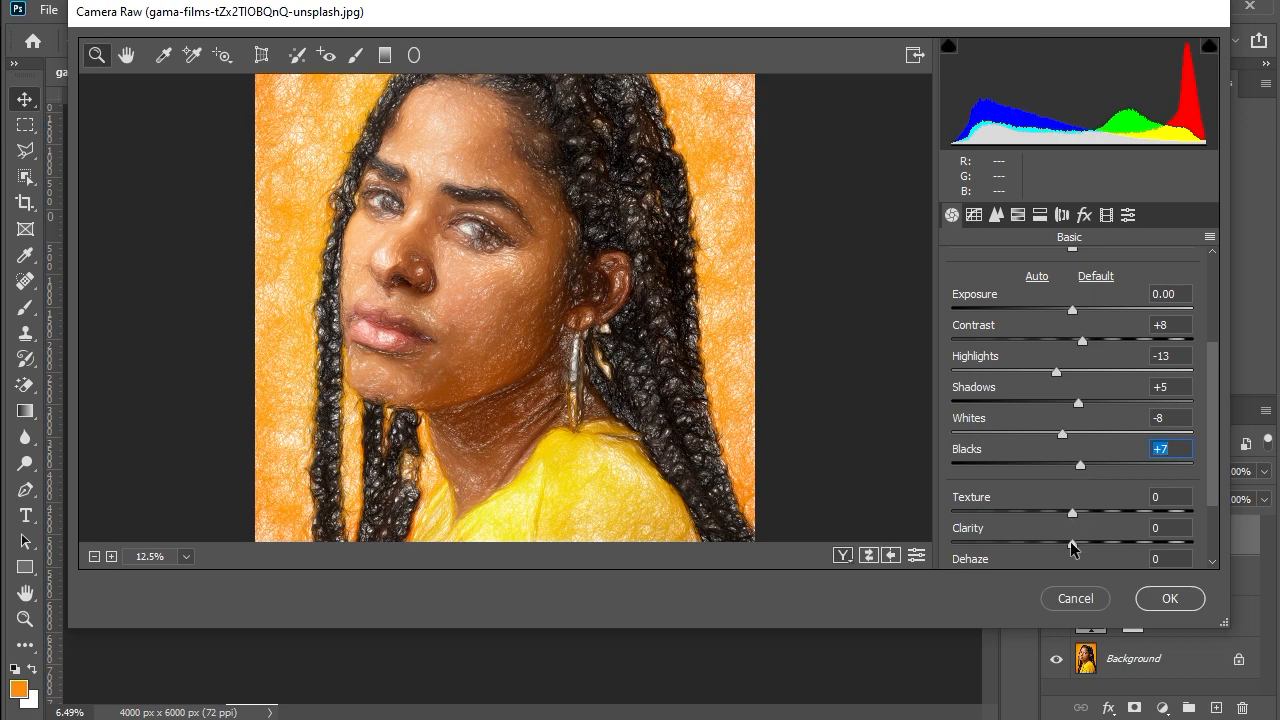
Step: Set Clarity to -10 and Saturation to +5, and apply the Camera Raw Filter to Layer 2
left_click_drag(1072, 547, 1059, 548)
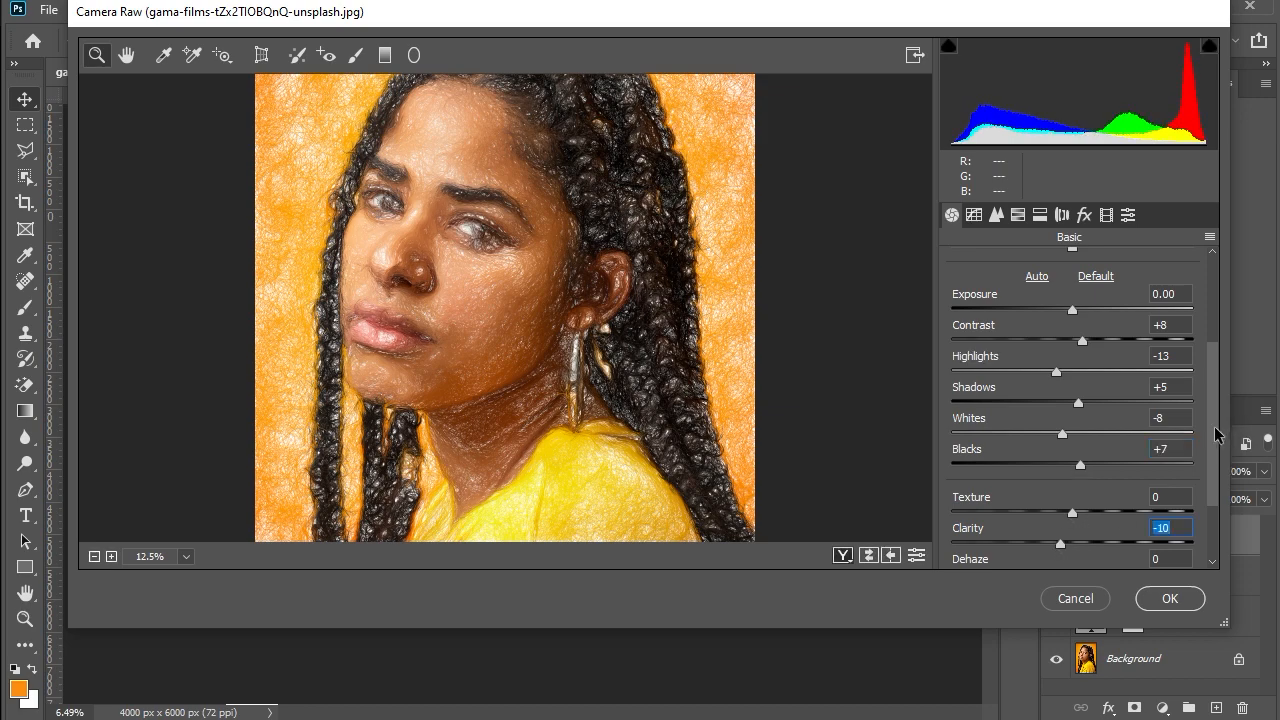
scroll(1206, 493, "down", 3)
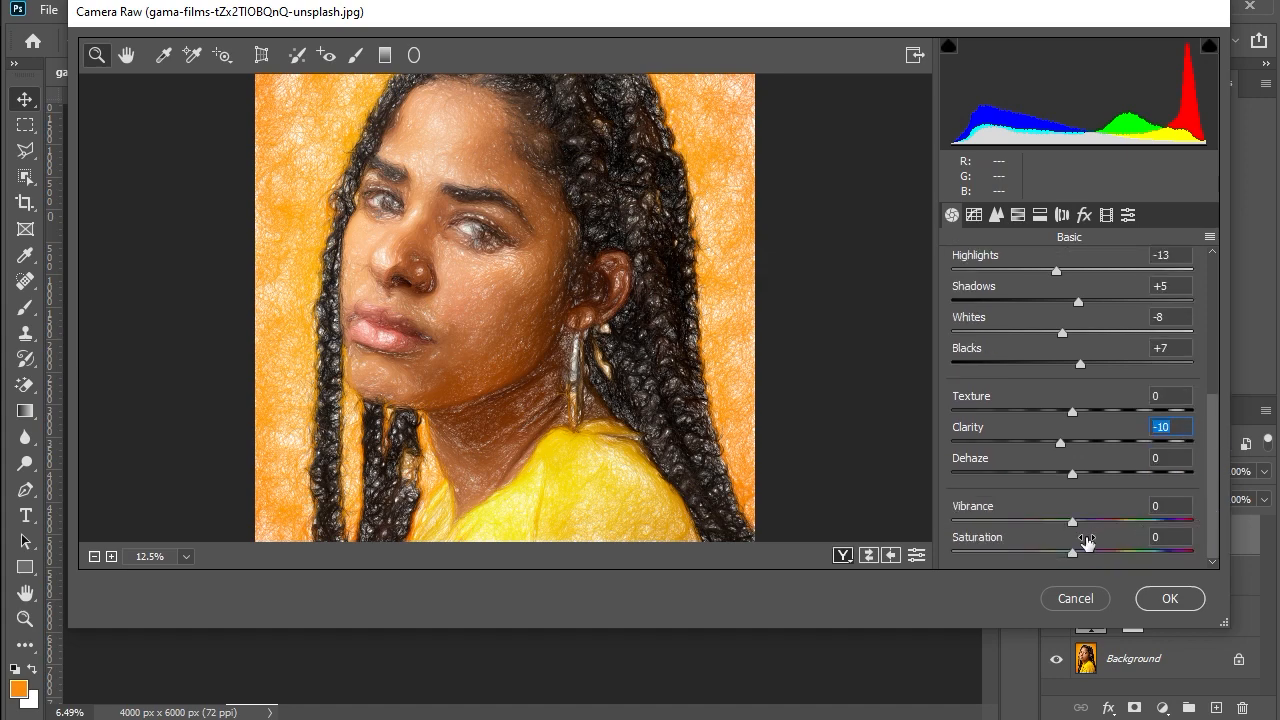
left_click(1080, 549)
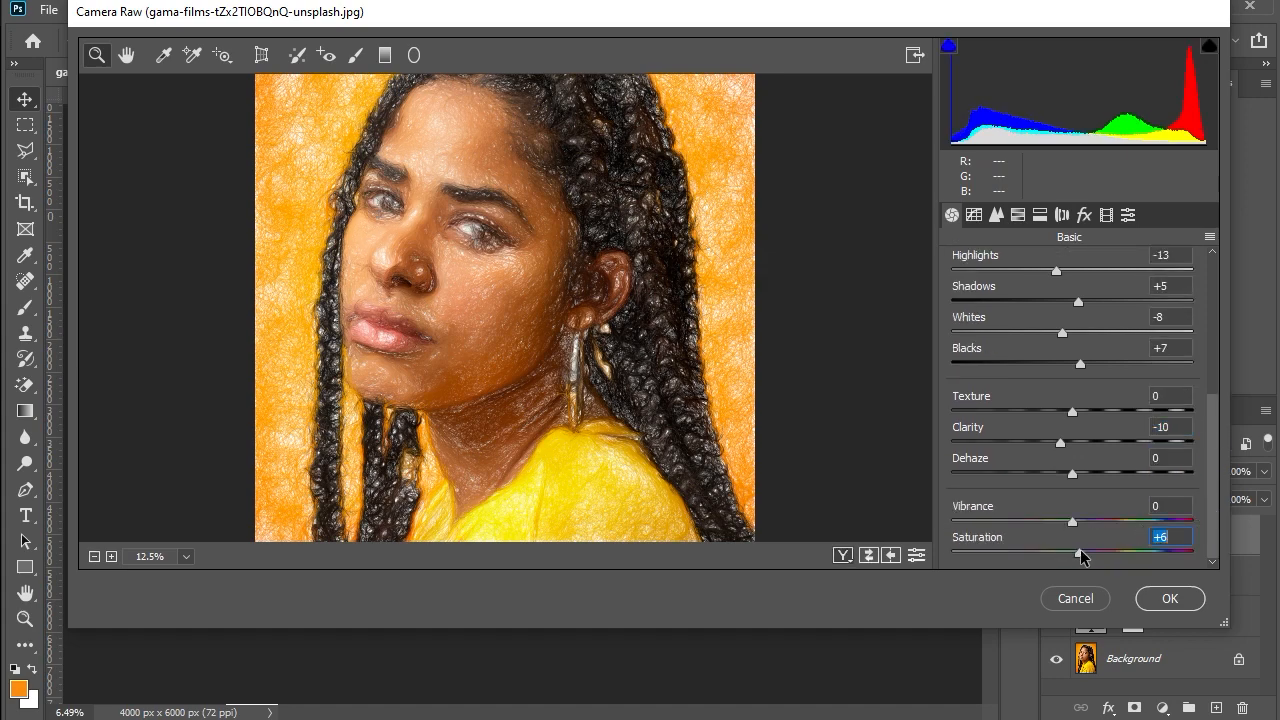
left_click_drag(1080, 549, 1079, 556)
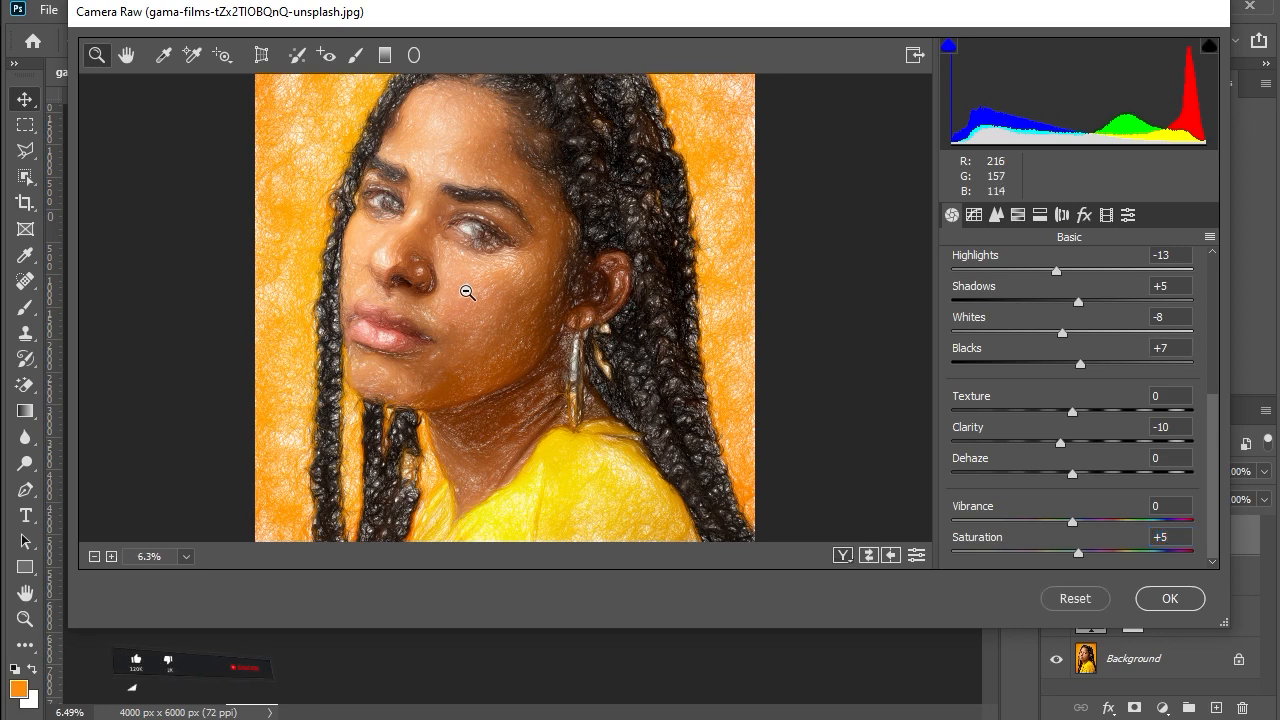
left_click(467, 290, "alt")
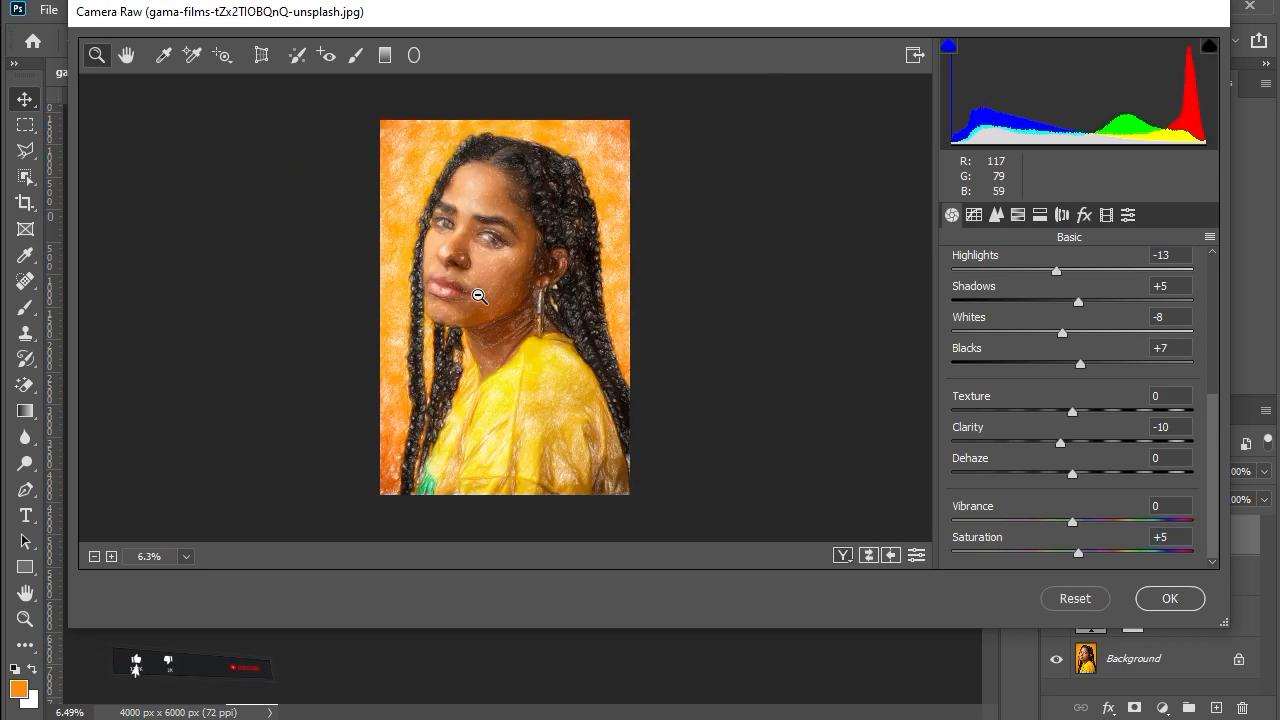
left_click(475, 231)
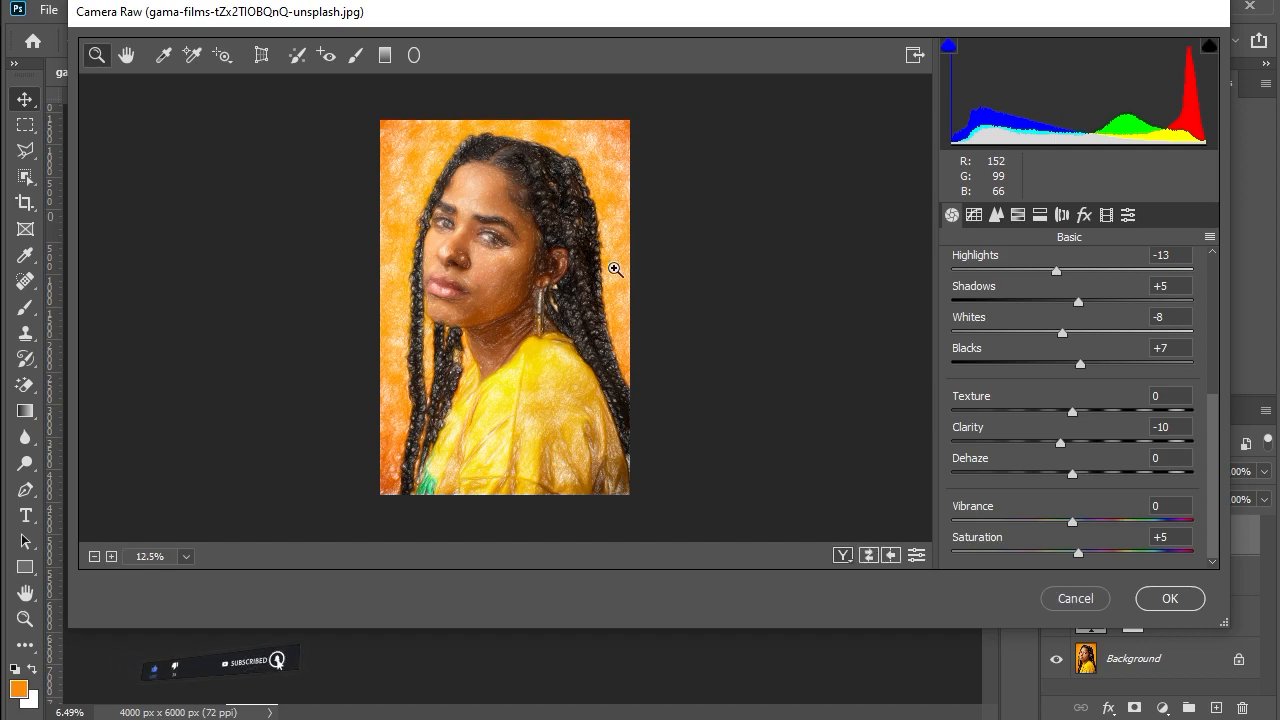
left_click(1166, 598)
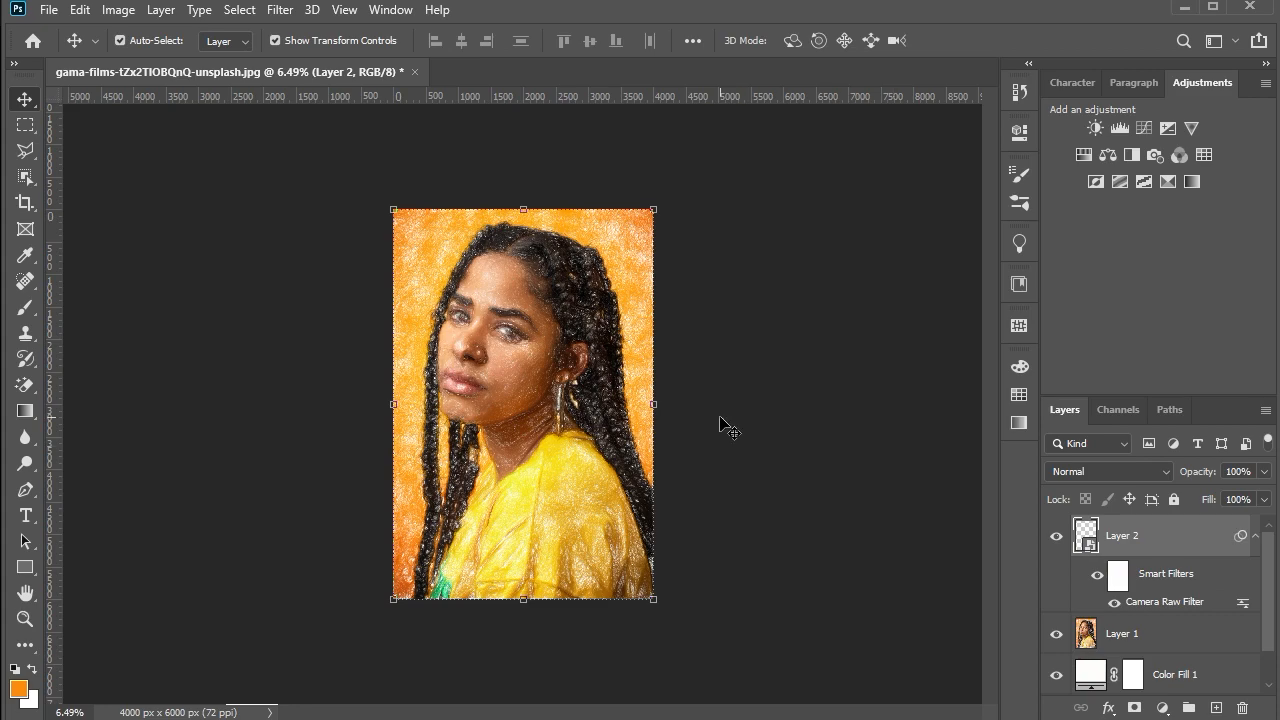
Step: Deselect Layer 2 and examine the finished drawing's strokes up close and across the whole image
left_click(677, 403)
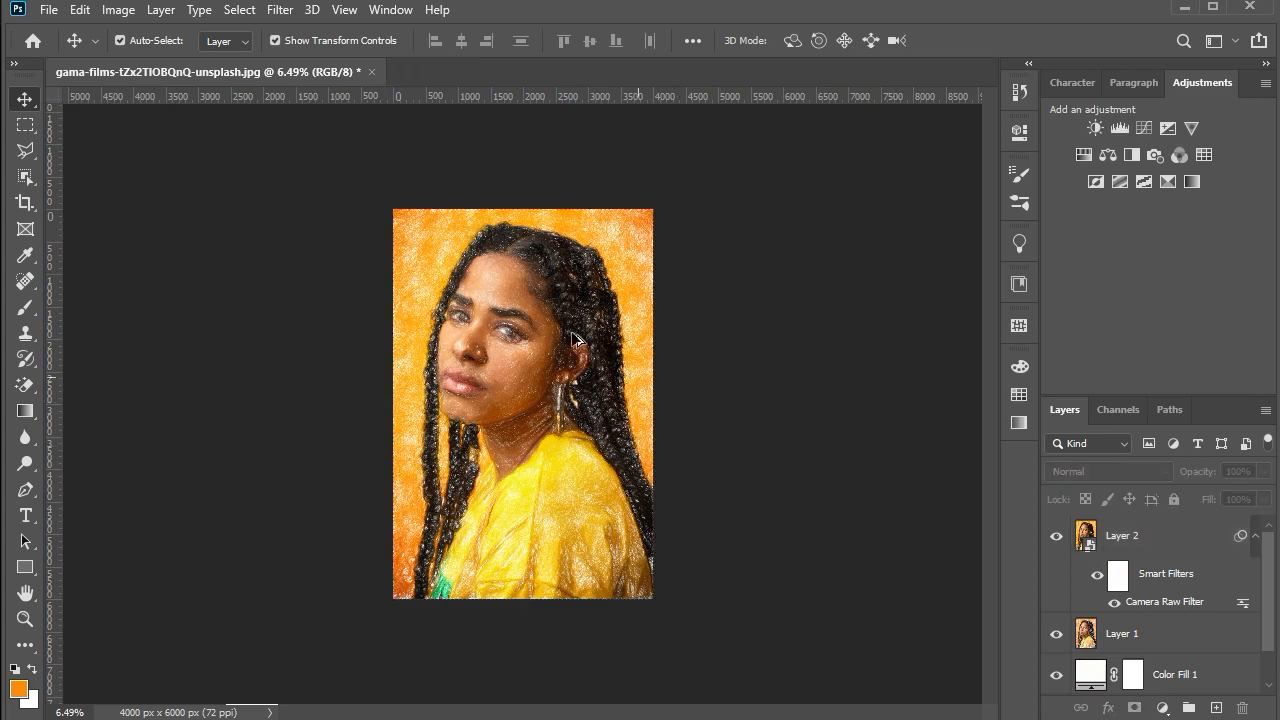
scroll(485, 329, "up", 5)
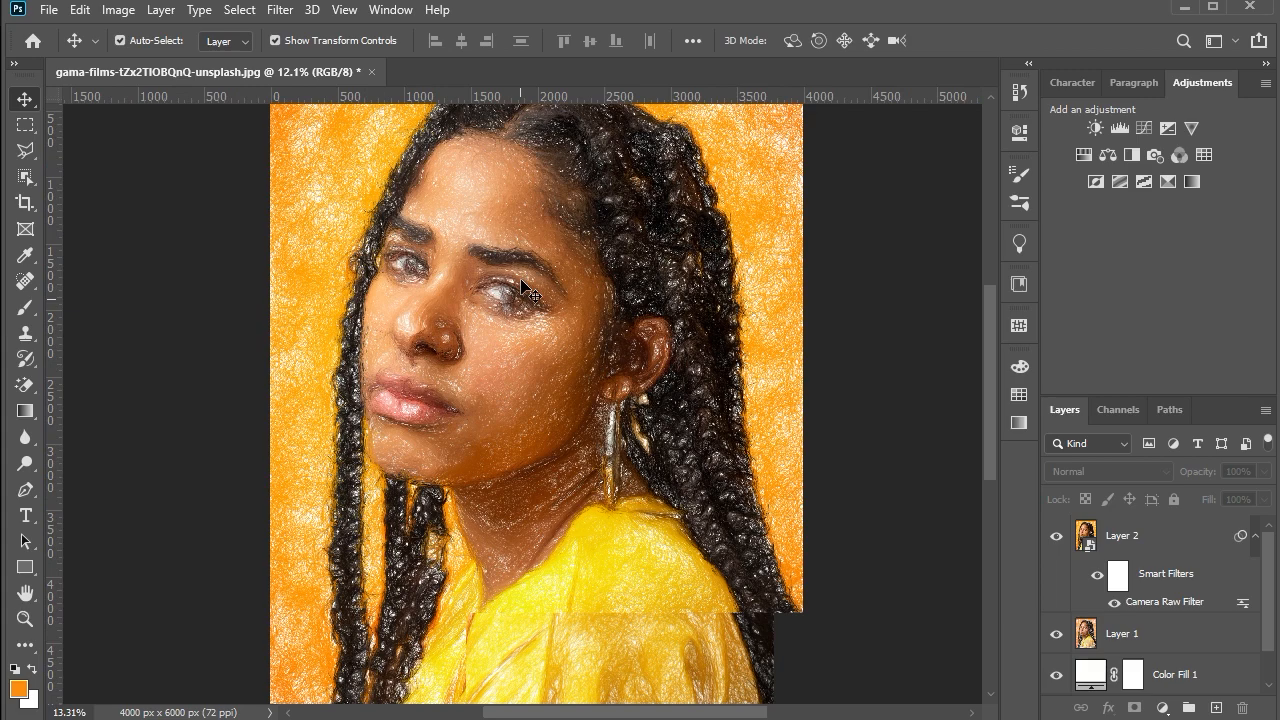
scroll(525, 283, "down", 3)
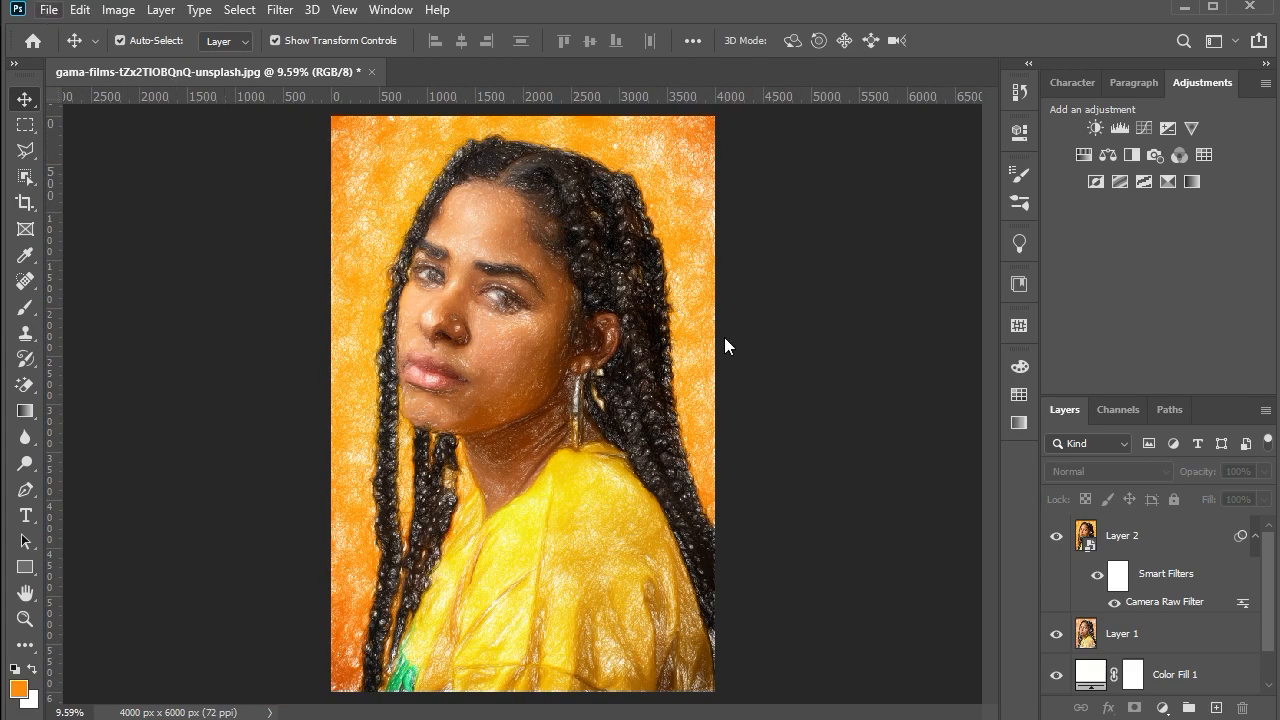
key("f")
left_click(814, 366)
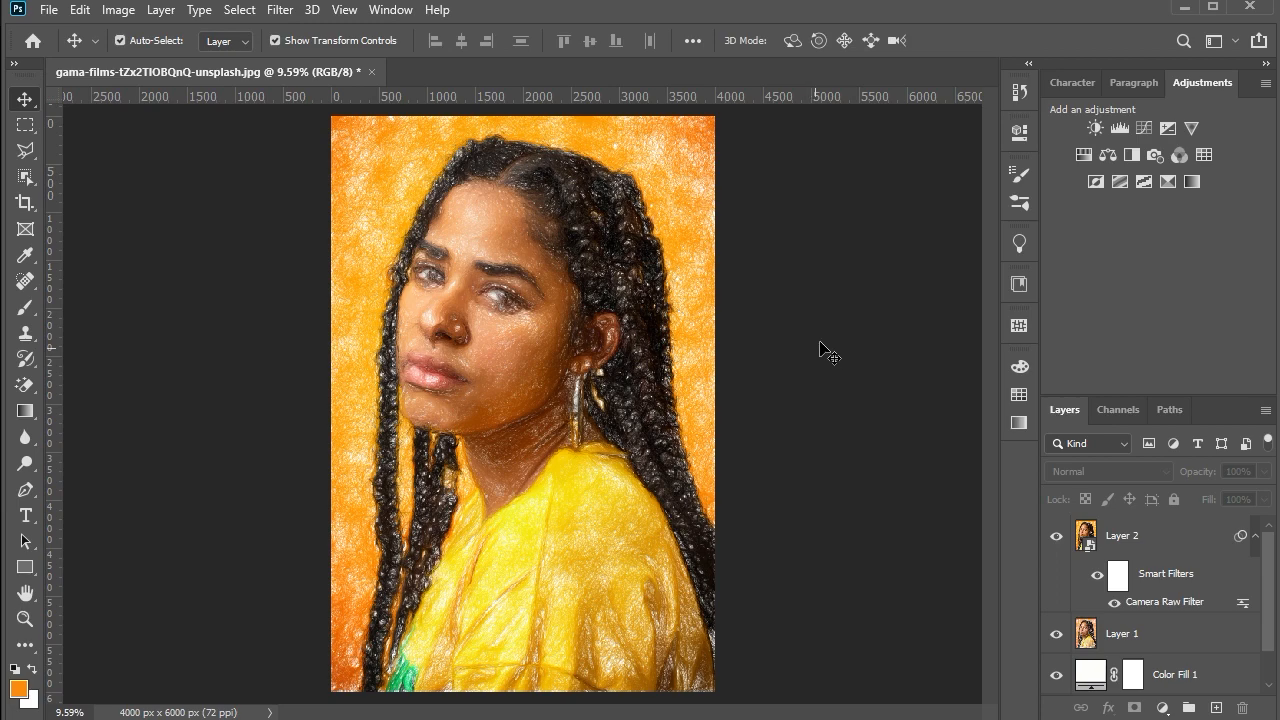